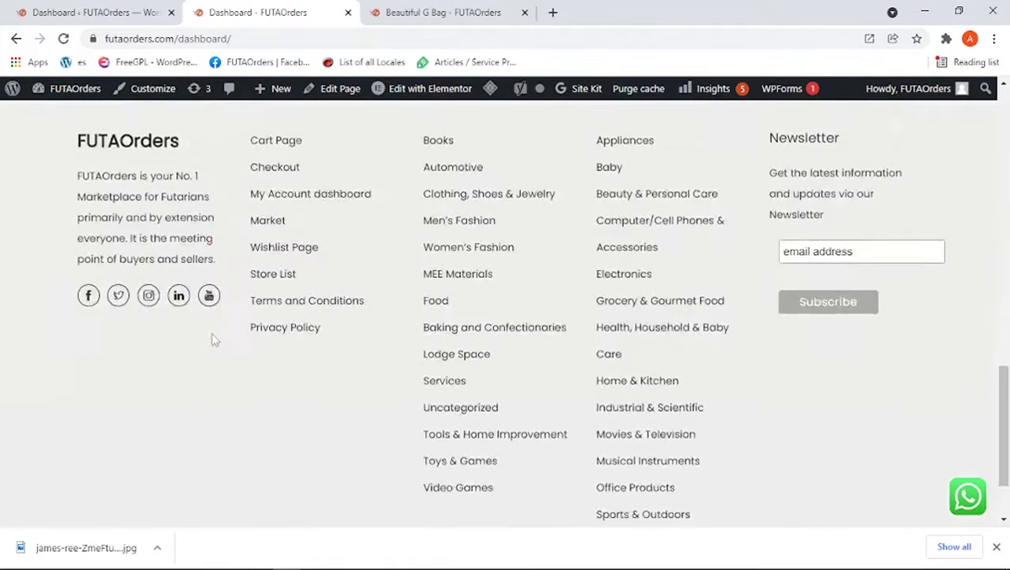
- Open the Delivery Time page in the vendor dashboard's store settings
scroll(212, 338, up, 10)
click(195, 346)
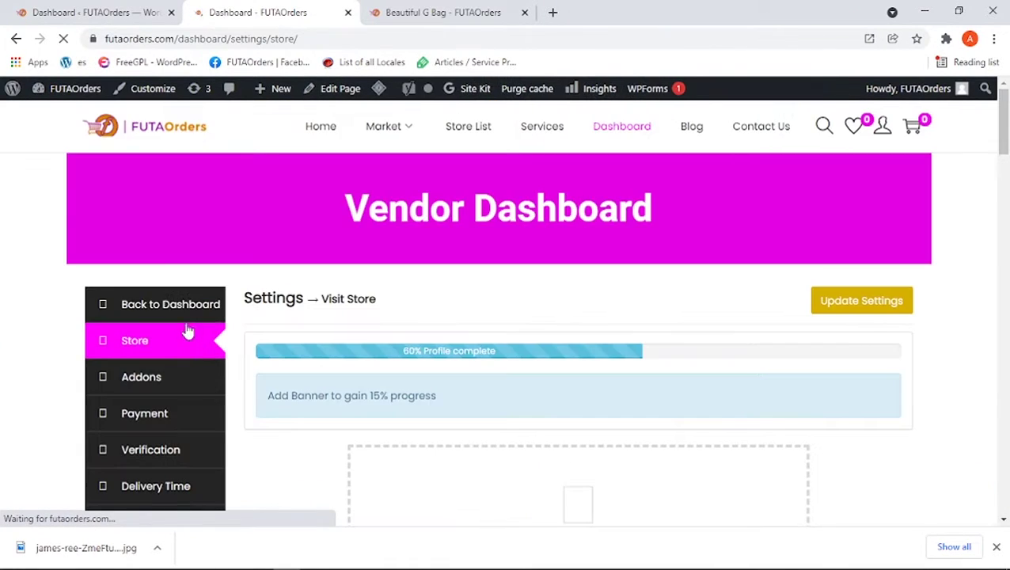
scroll(218, 197, down, 2)
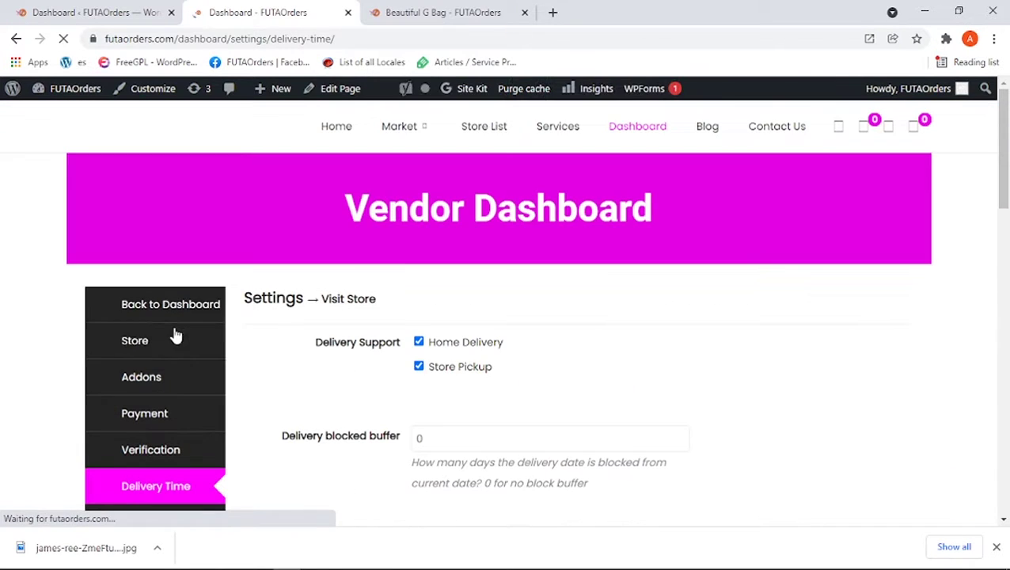
scroll(334, 168, down, 1)
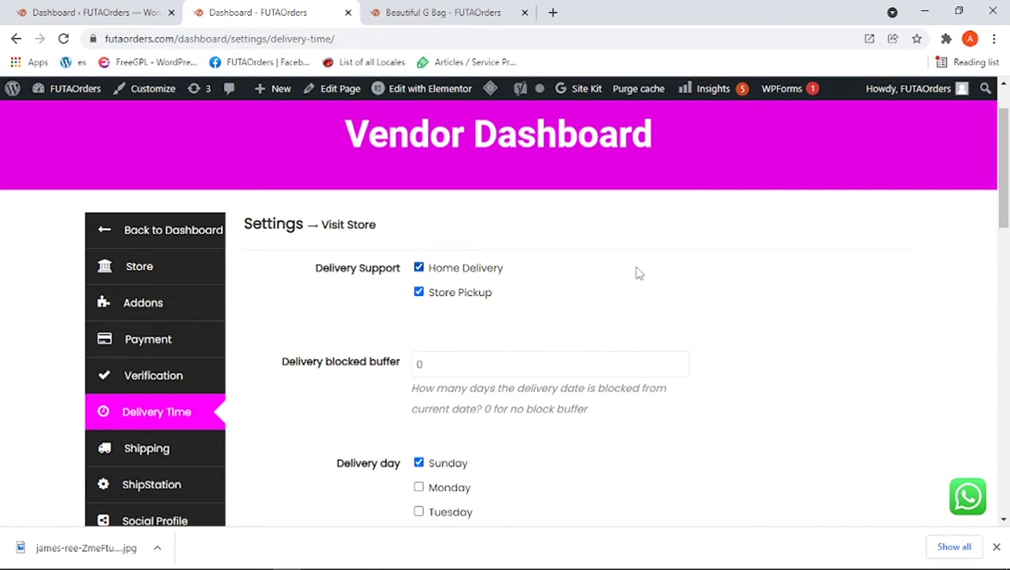
- Disable Home Delivery under Delivery Support, keeping Store Pickup as the only delivery option
scroll(372, 300, down, 1)
scroll(372, 301, down, 1)
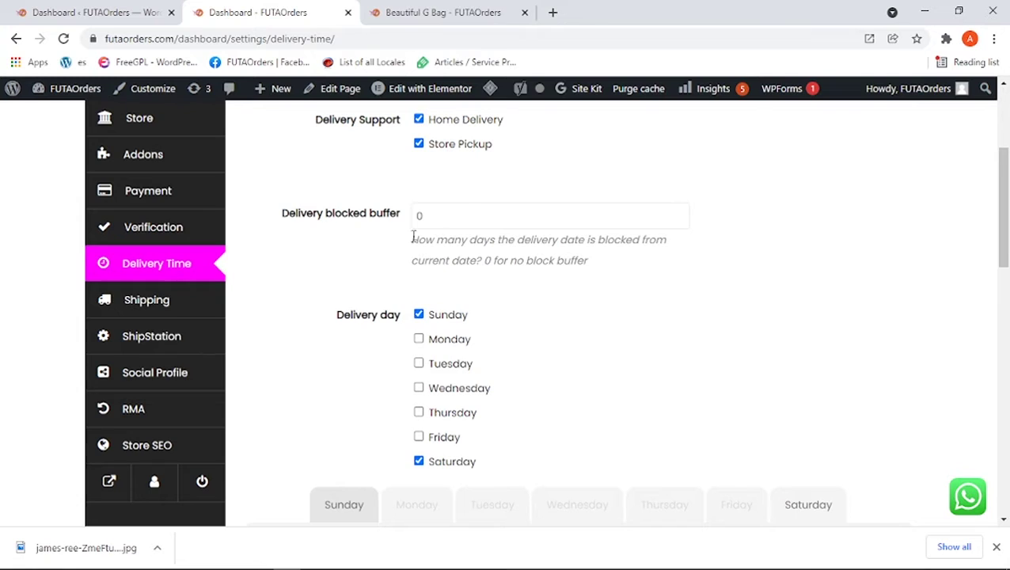
click(467, 218)
scroll(467, 223, up, 3)
scroll(496, 247, down, 1)
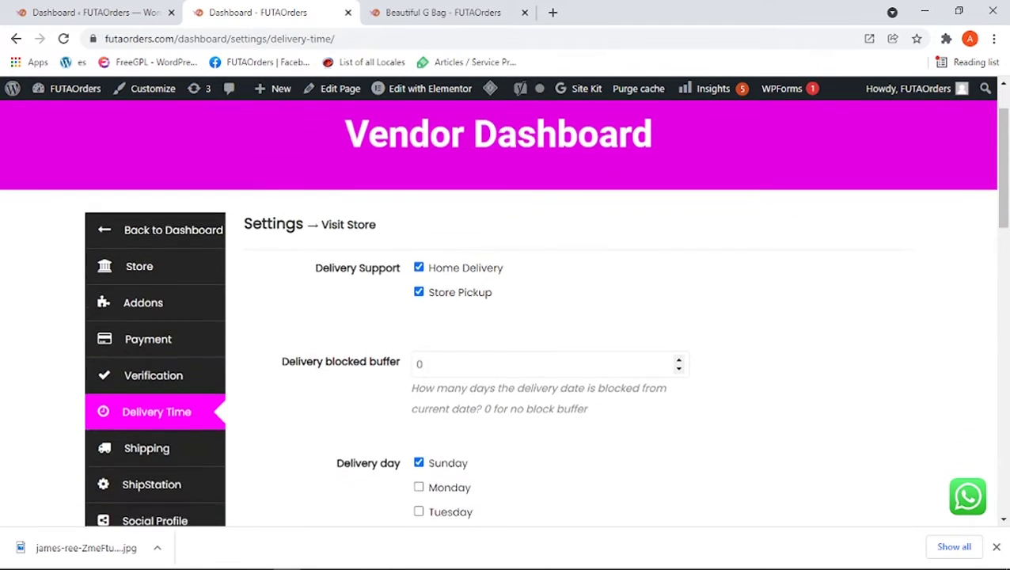
click(949, 559)
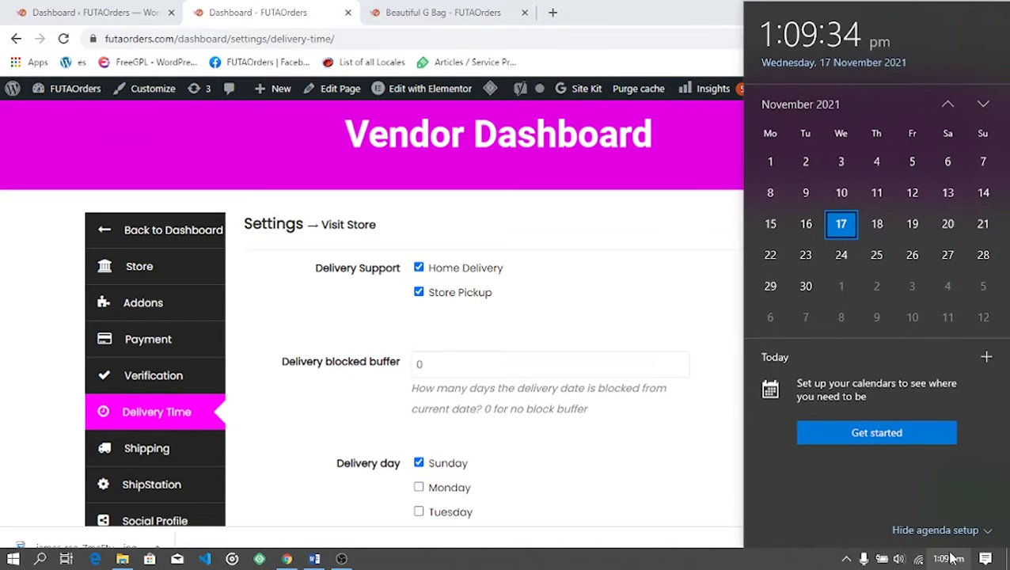
click(419, 268)
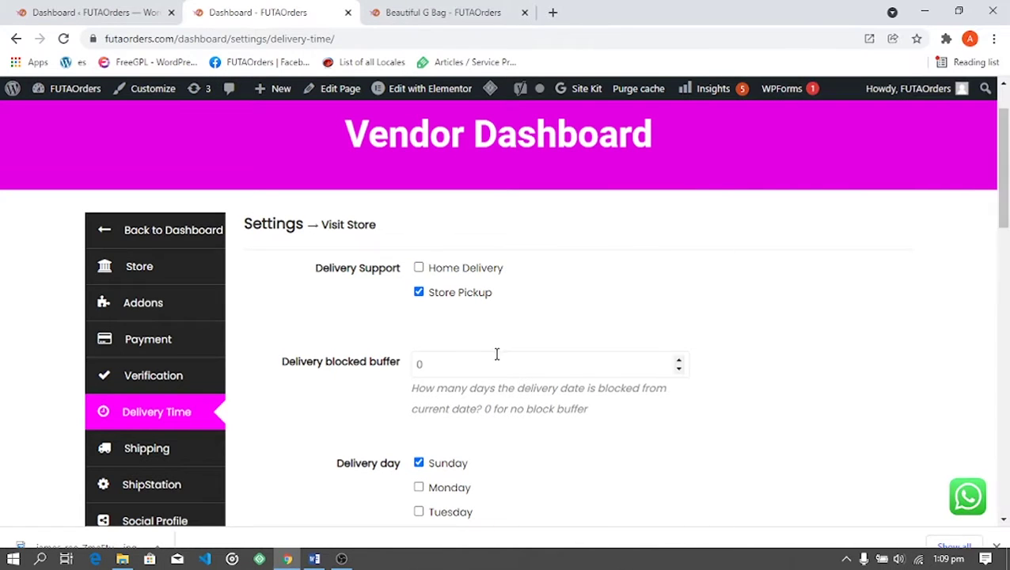
scroll(524, 301, down, 1)
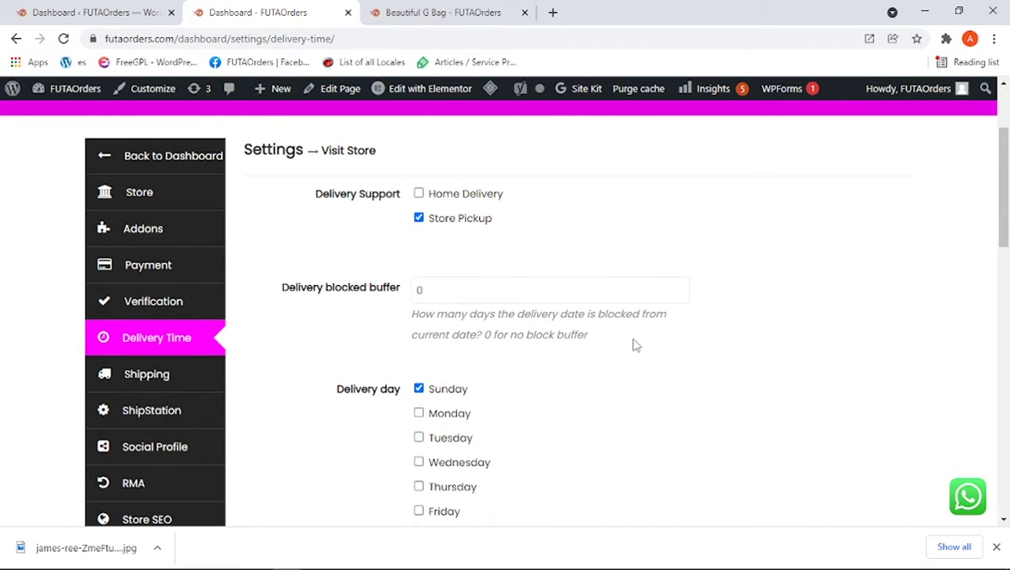
click(678, 285)
click(678, 286)
click(679, 294)
click(679, 293)
- Deselect Sunday as a delivery day and enable Monday, Tuesday, Wednesday, Thursday and Friday alongside Saturday
scroll(569, 341, down, 3)
scroll(554, 388, up, 4)
scroll(539, 376, down, 3)
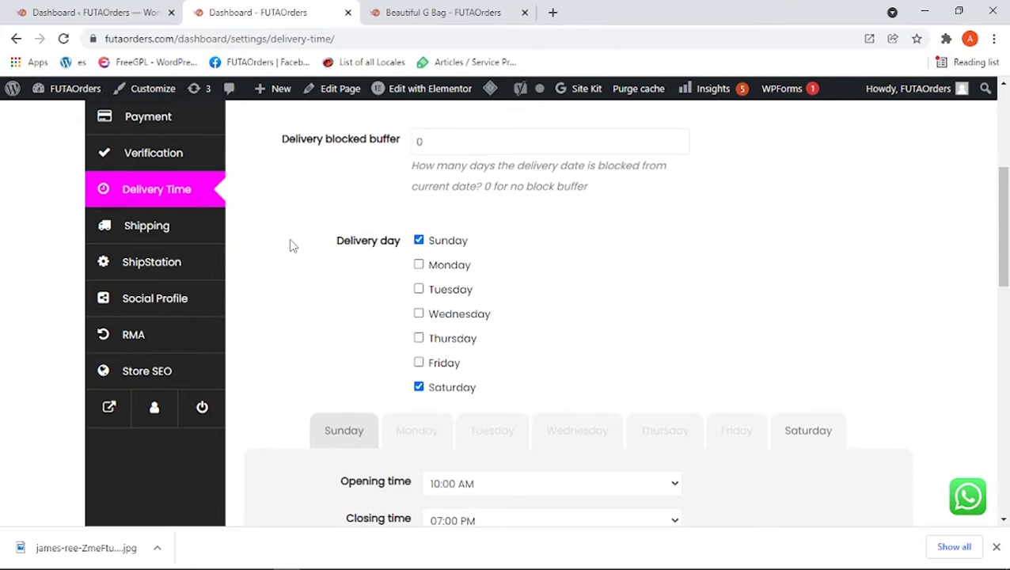
click(419, 241)
click(420, 265)
click(420, 289)
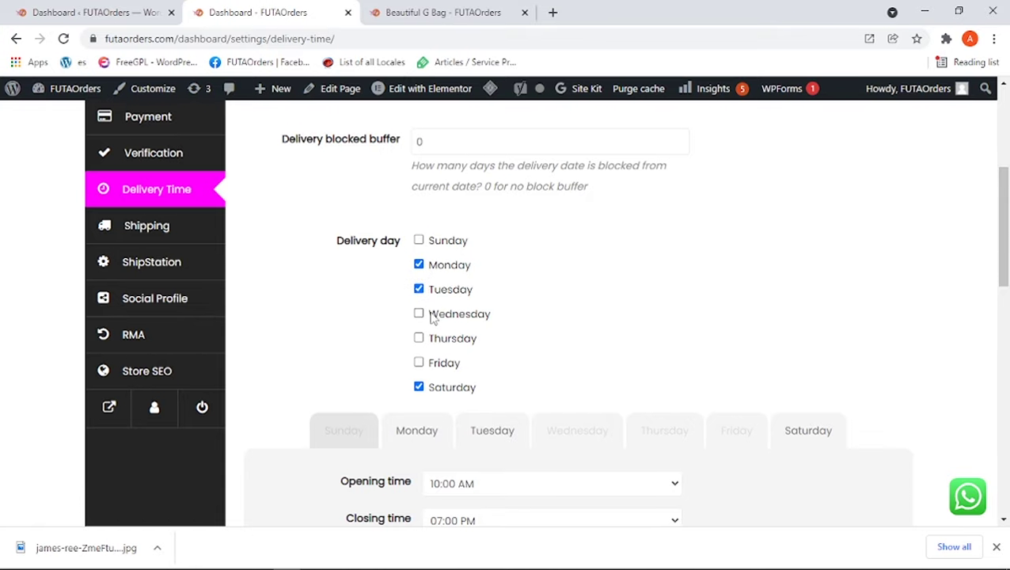
click(418, 313)
click(418, 338)
click(419, 362)
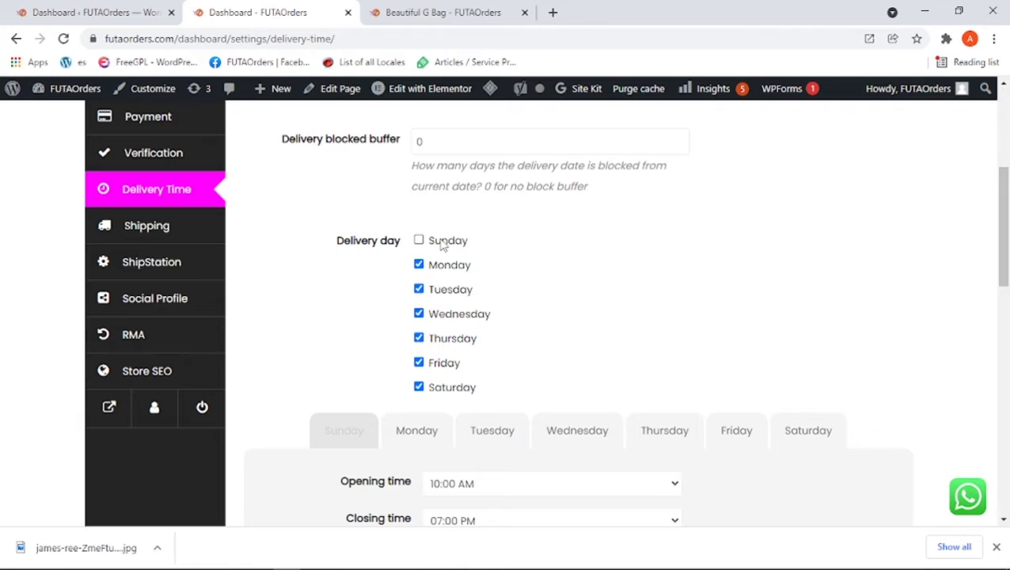
click(419, 265)
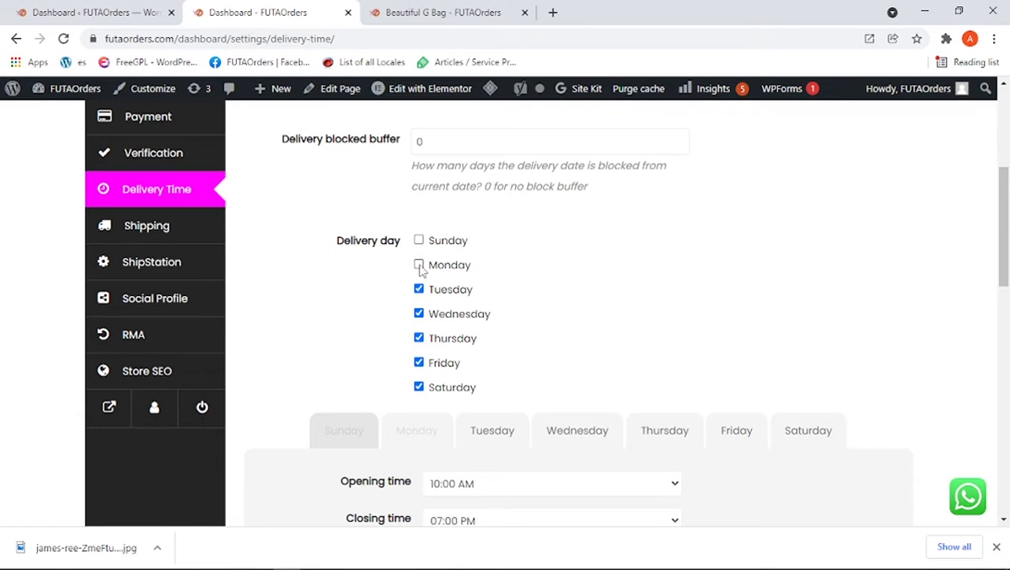
click(418, 265)
triple_click(346, 443)
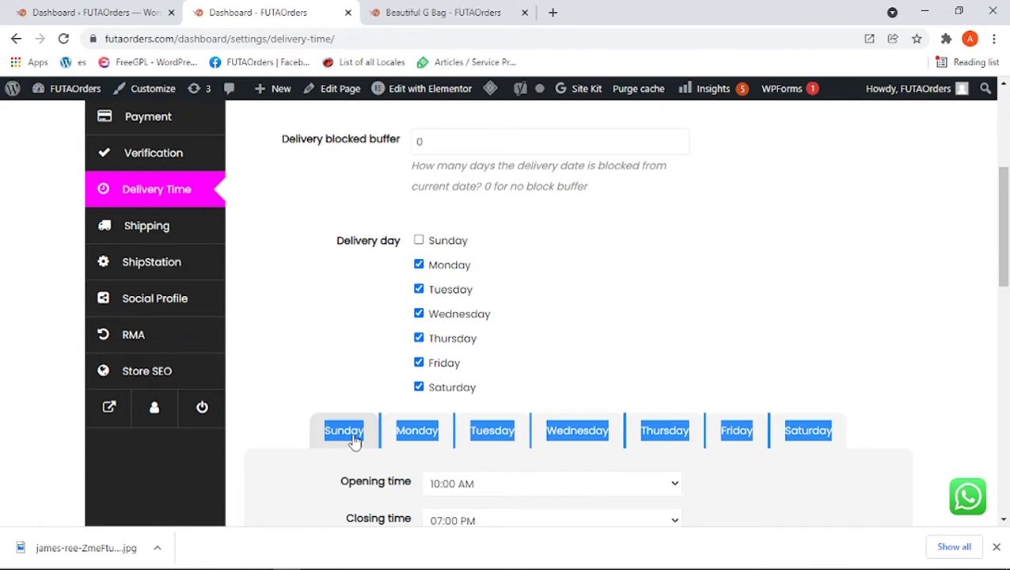
click(375, 429)
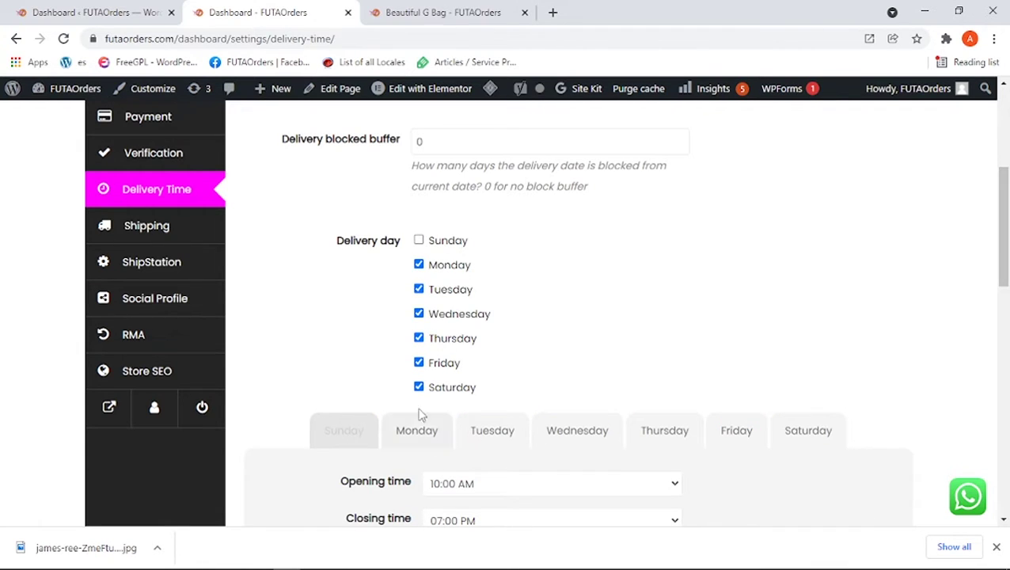
- Set the opening time for Monday deliveries to 03:00 PM
scroll(480, 441, down, 1)
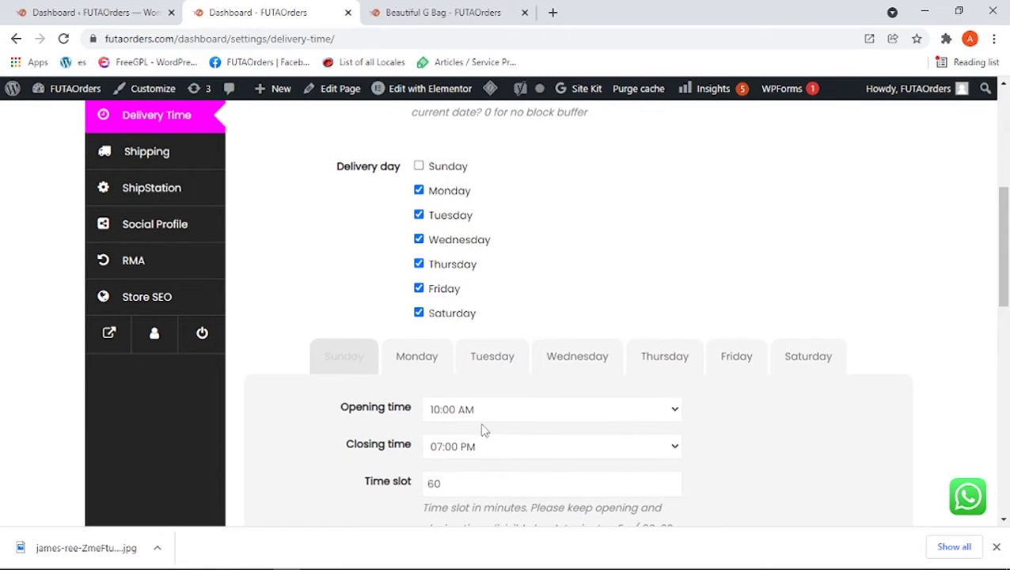
scroll(416, 289, down, 1)
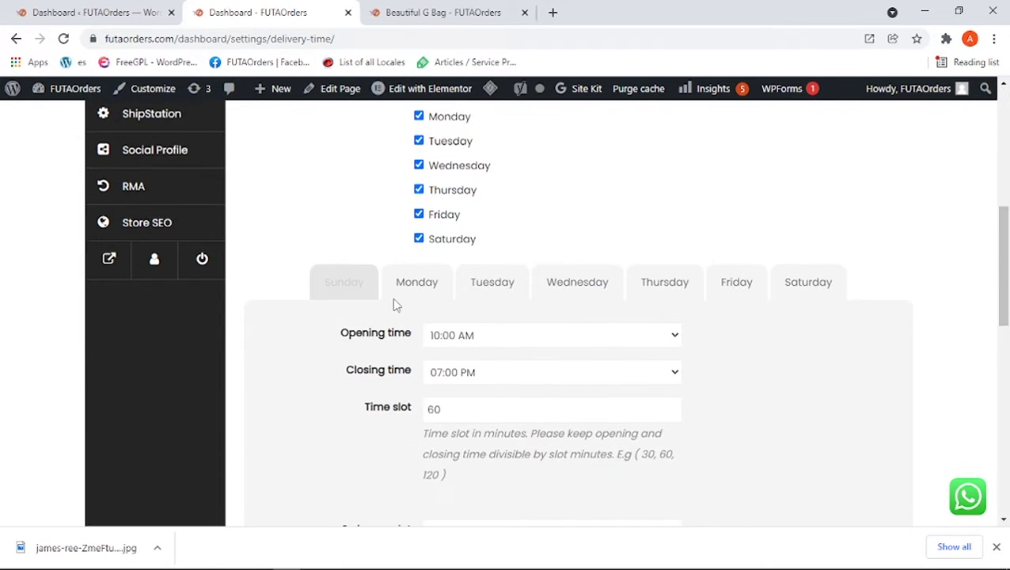
click(403, 291)
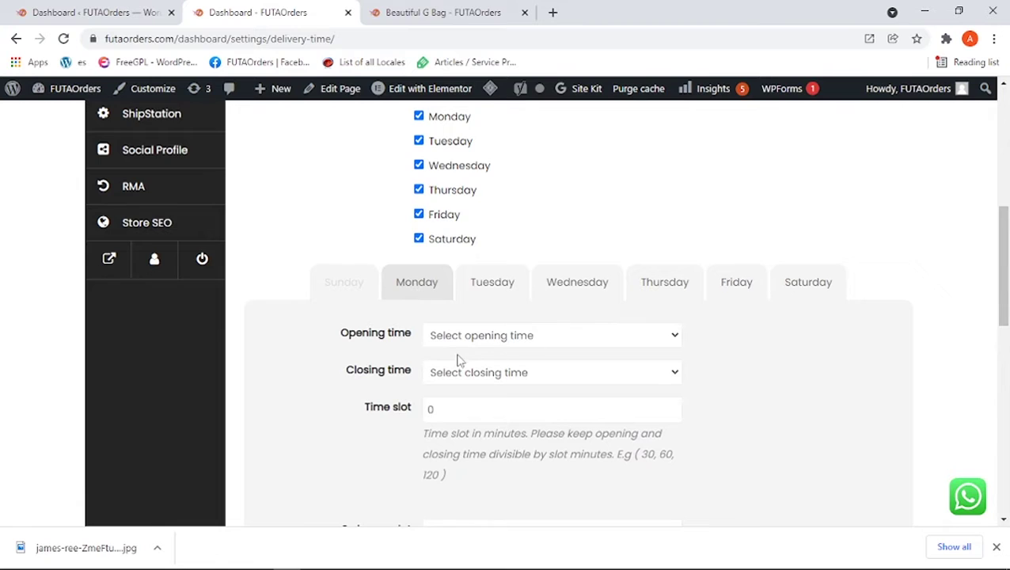
scroll(473, 349, up, 1)
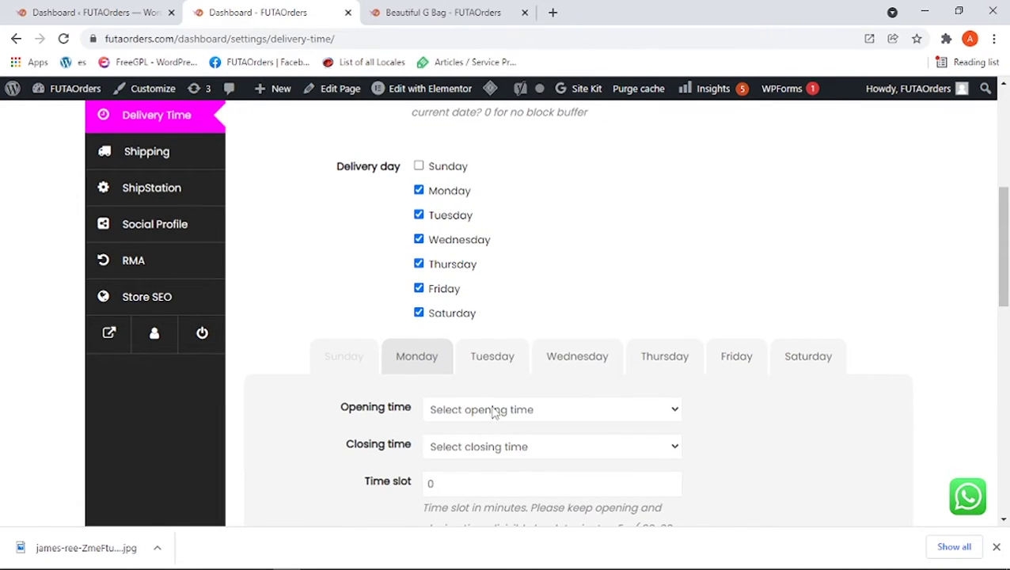
scroll(481, 394, down, 1)
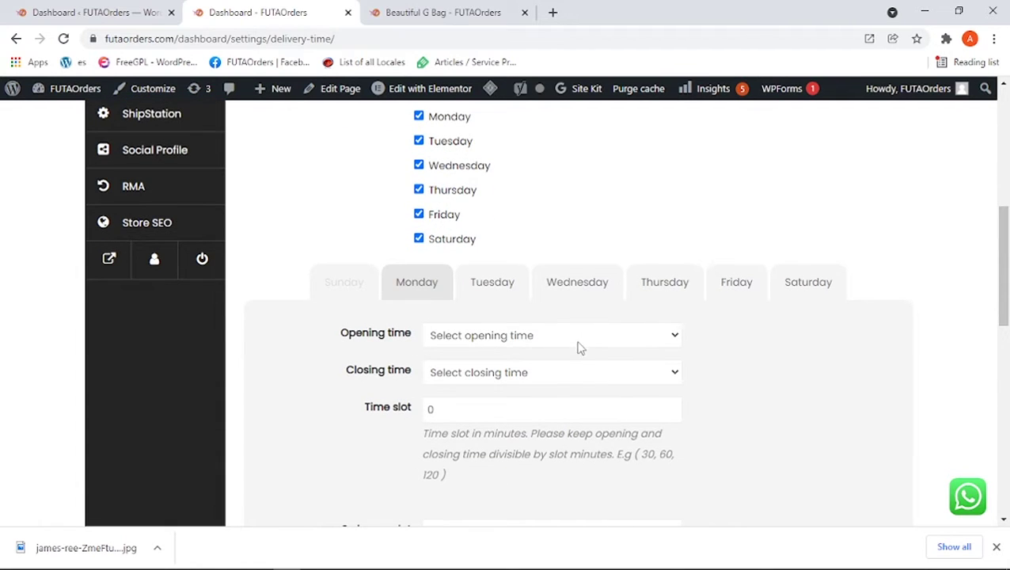
click(514, 329)
scroll(514, 333, up, 3)
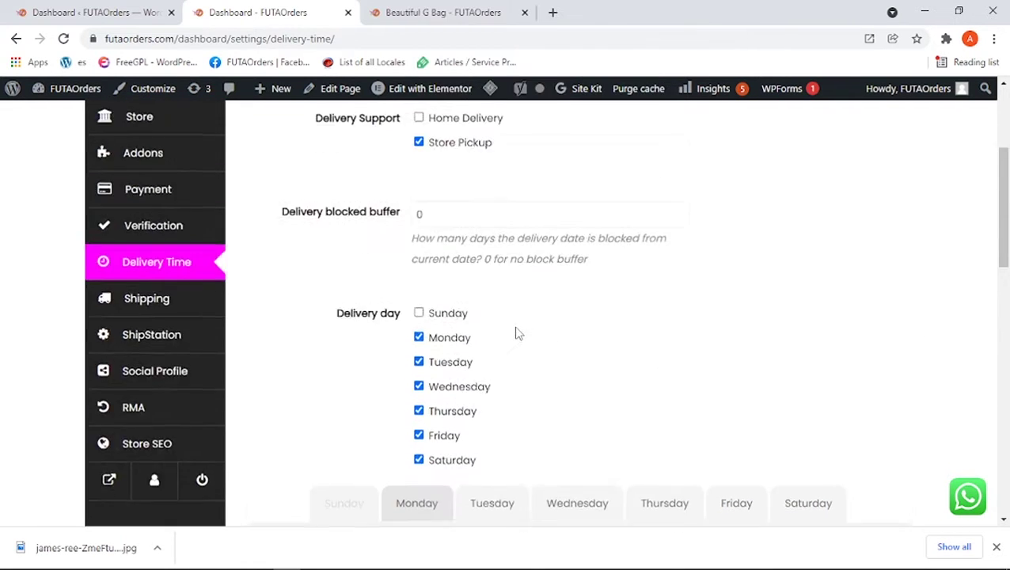
scroll(556, 450, down, 3)
click(507, 334)
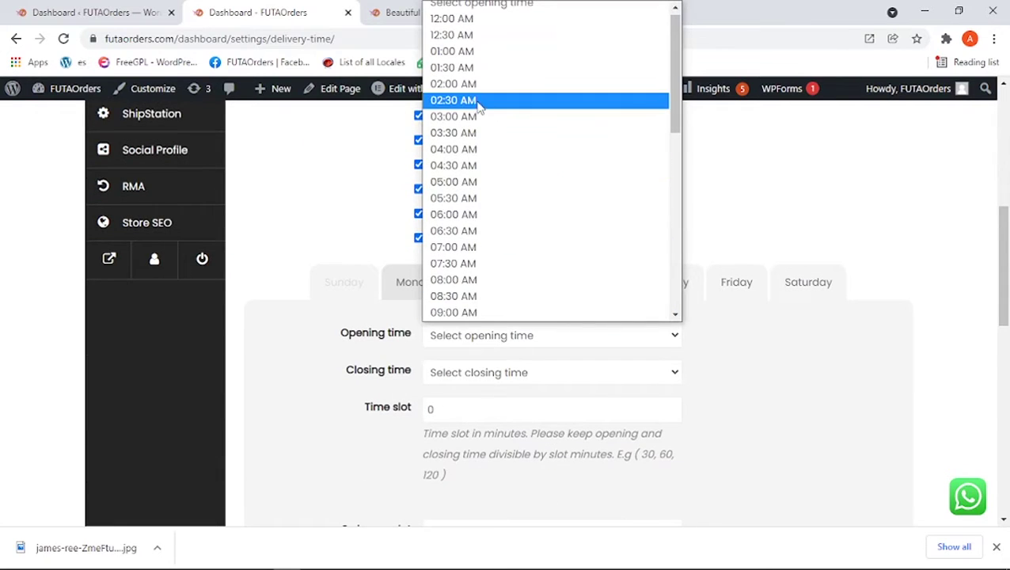
scroll(469, 162, down, 5)
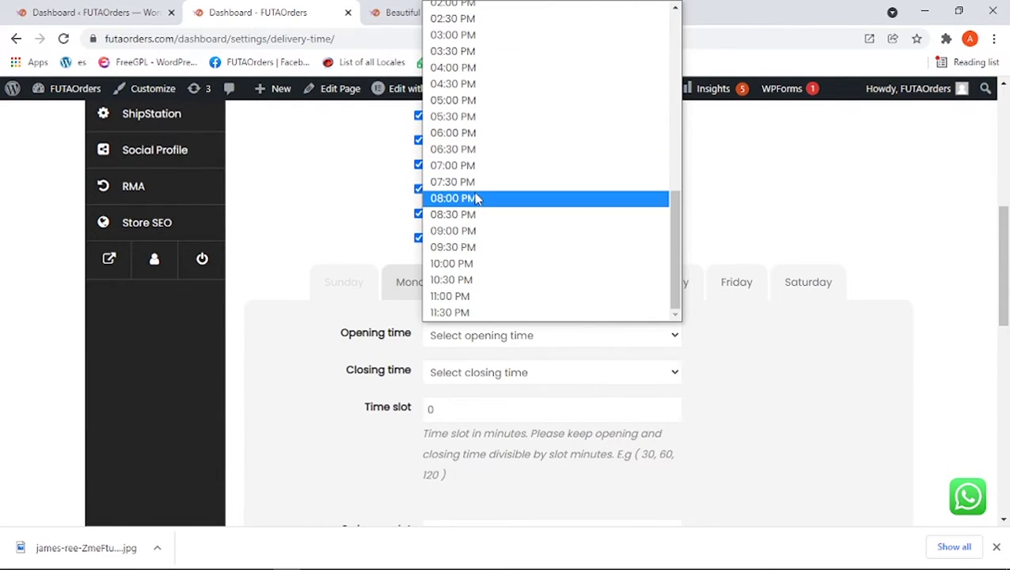
click(467, 36)
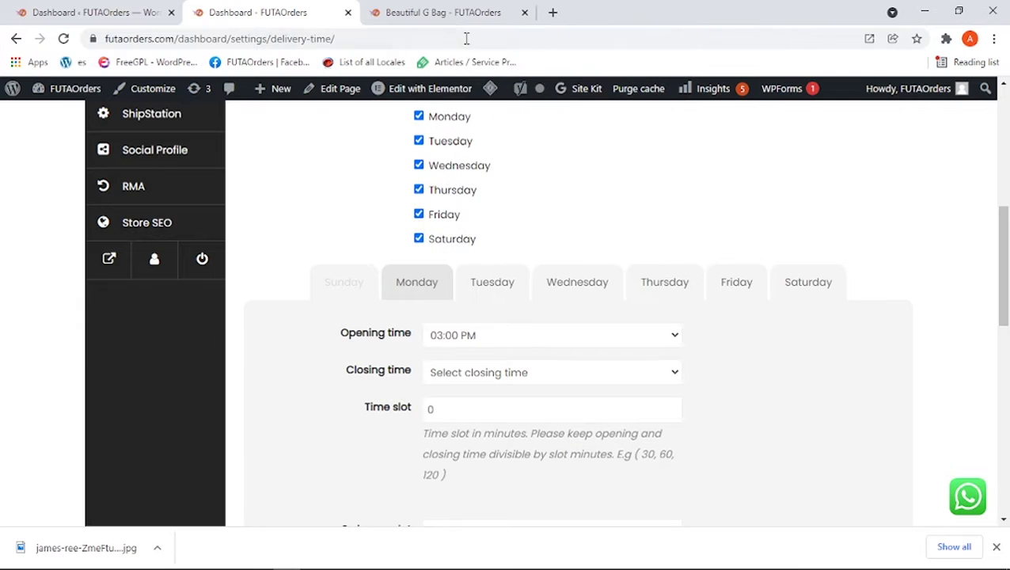
- Set the closing time for Monday deliveries to 07:00 PM
click(474, 372)
scroll(459, 244, down, 10)
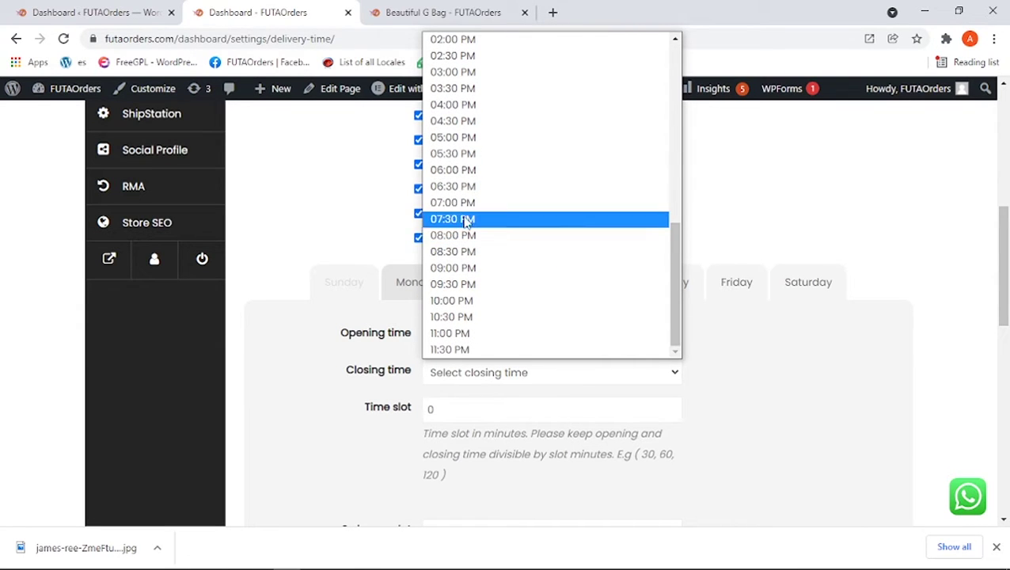
click(465, 202)
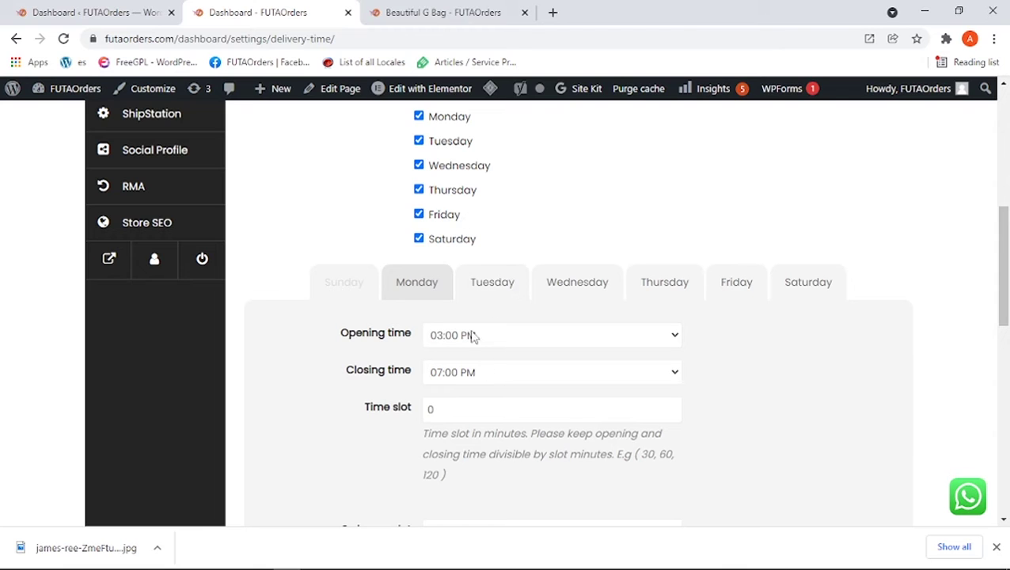
click(483, 372)
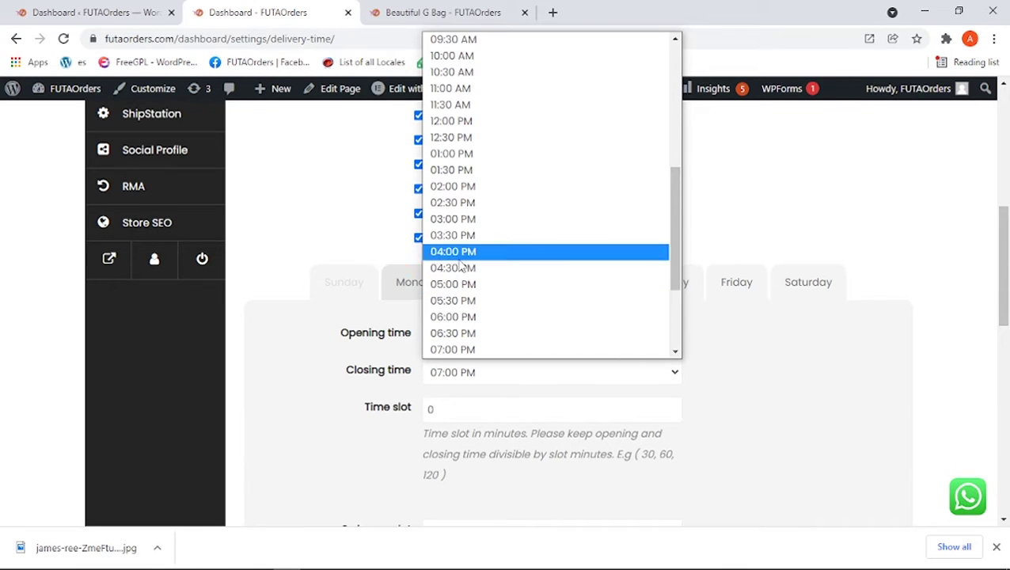
click(404, 440)
- Set Monday's delivery time slot to 60 minutes
scroll(374, 409, down, 1)
scroll(374, 408, down, 2)
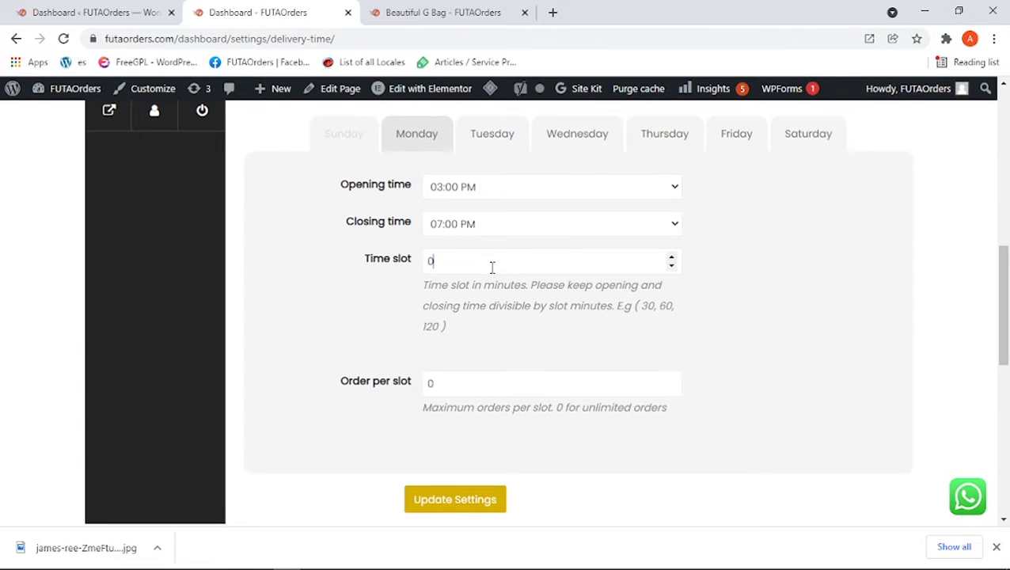
scroll(542, 338, up, 1)
scroll(476, 288, up, 1)
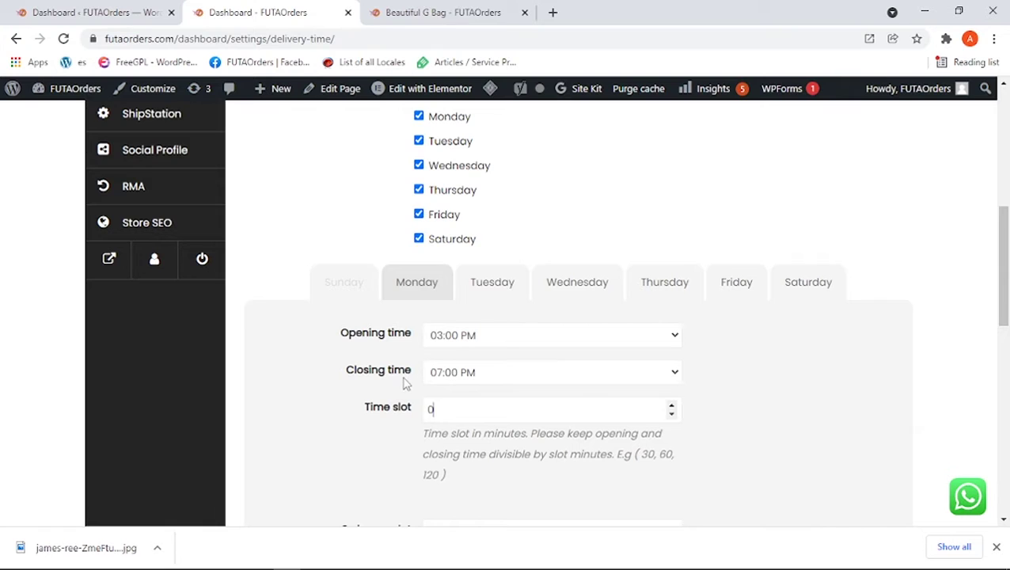
scroll(506, 372, down, 1)
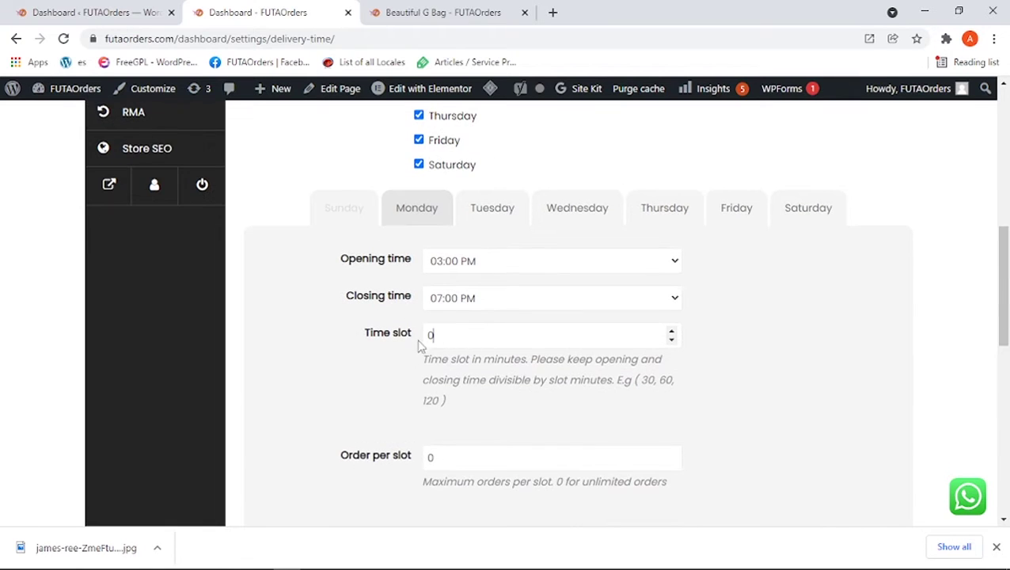
click(763, 274)
scroll(388, 254, up, 3)
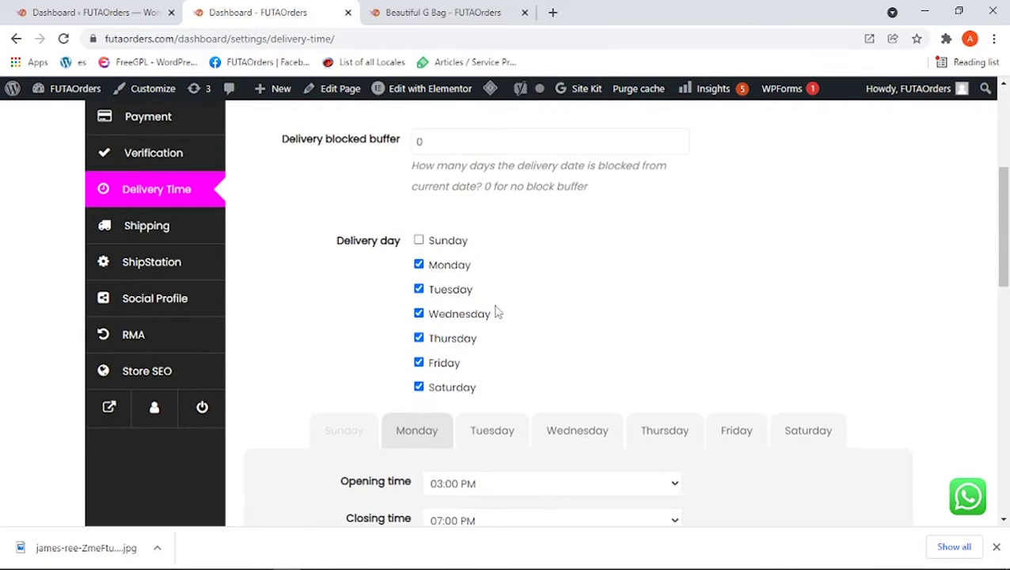
scroll(495, 314, down, 1)
scroll(469, 260, down, 2)
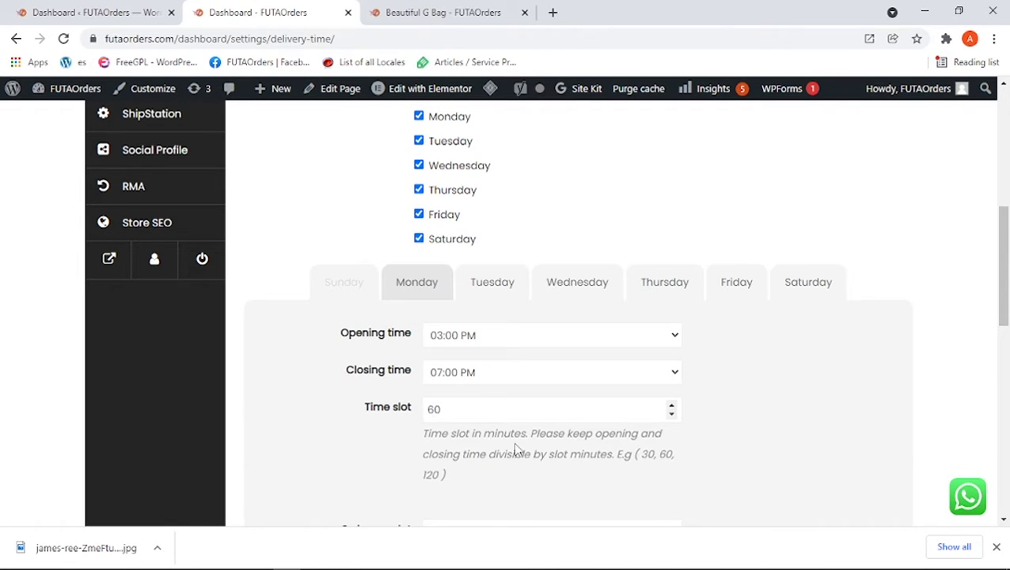
key(BackSpace)
key(BackSpace)
text(6)
scroll(467, 393, down, 2)
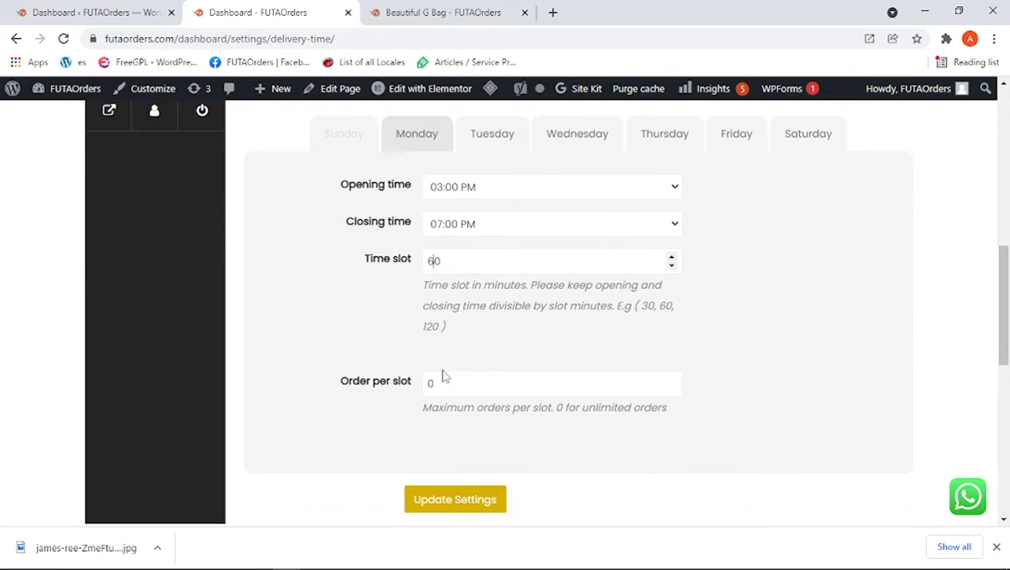
- Set Monday's maximum orders per delivery slot to 5
click(473, 390)
key(BackSpace)
scroll(435, 269, up, 1)
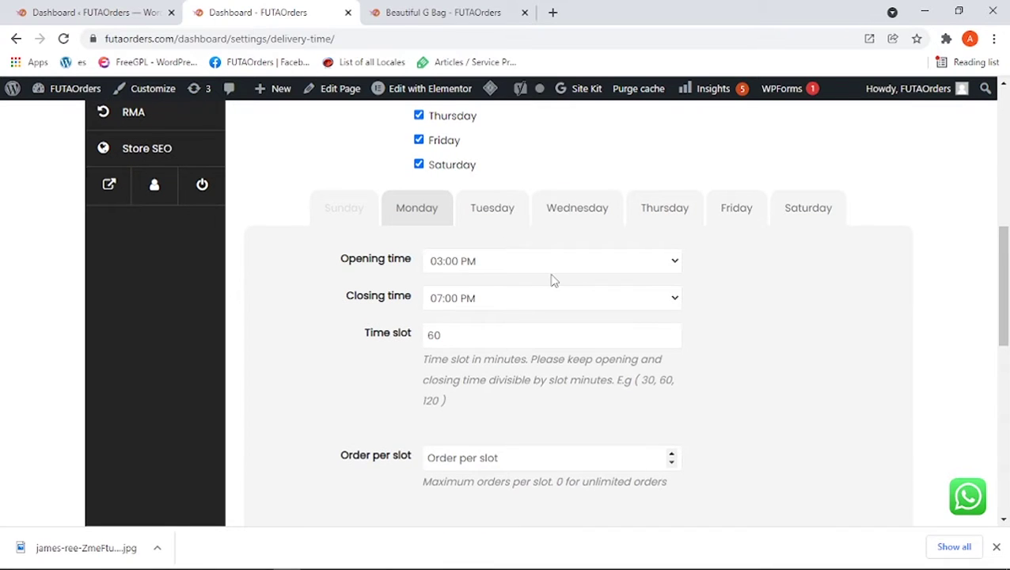
scroll(490, 272, up, 3)
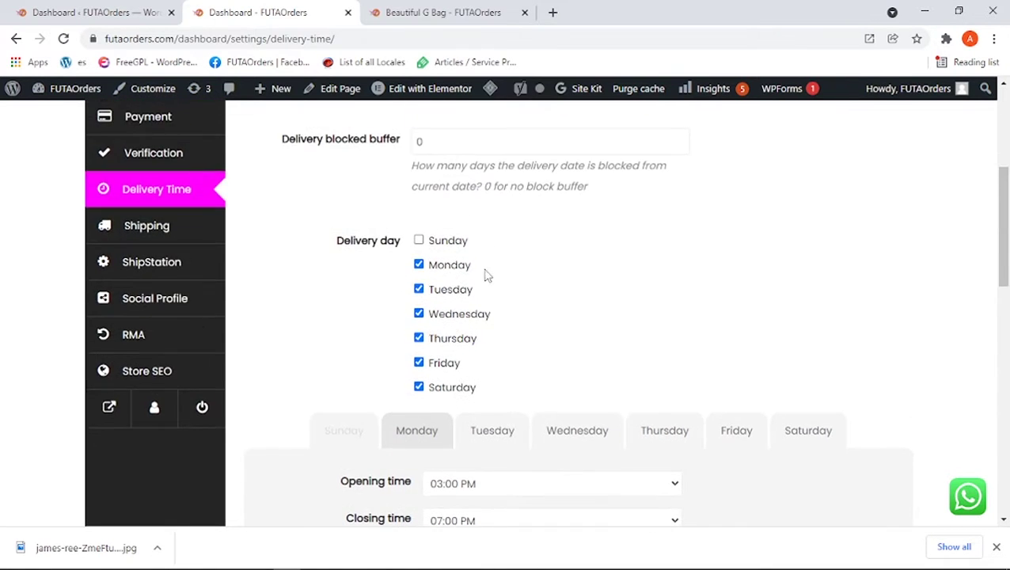
scroll(459, 269, down, 2)
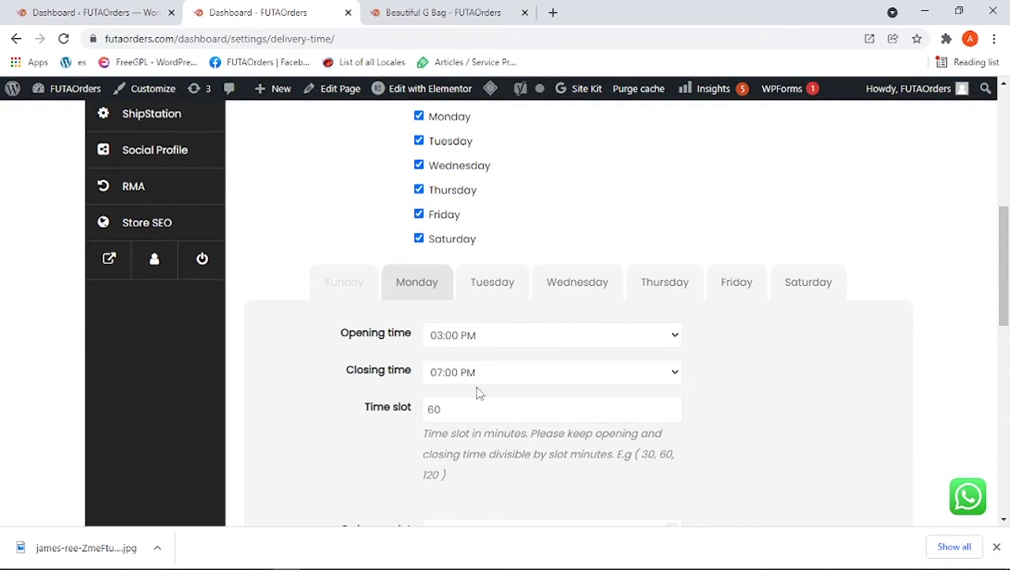
scroll(484, 371, down, 2)
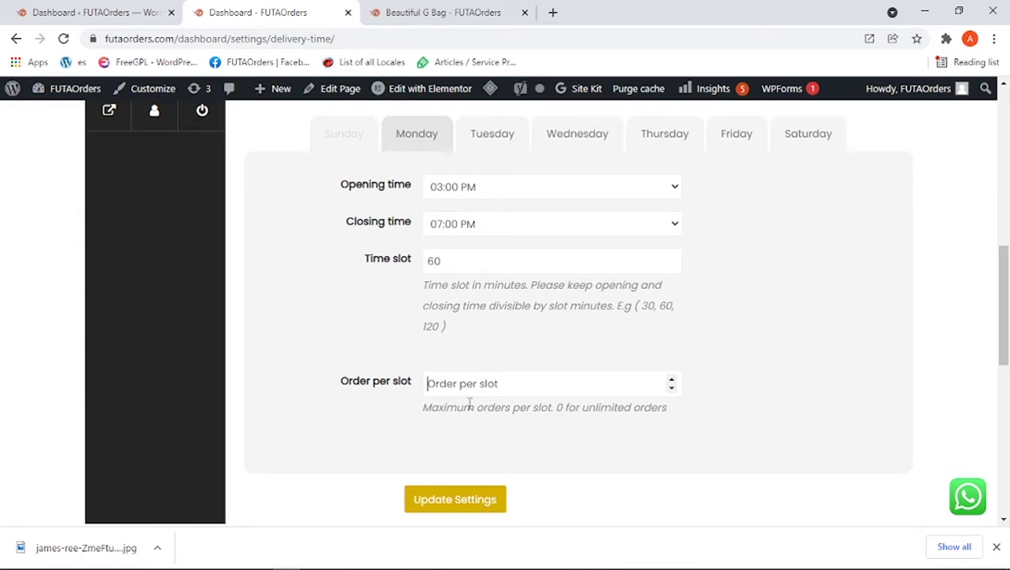
click(455, 384)
scroll(569, 510, up, 5)
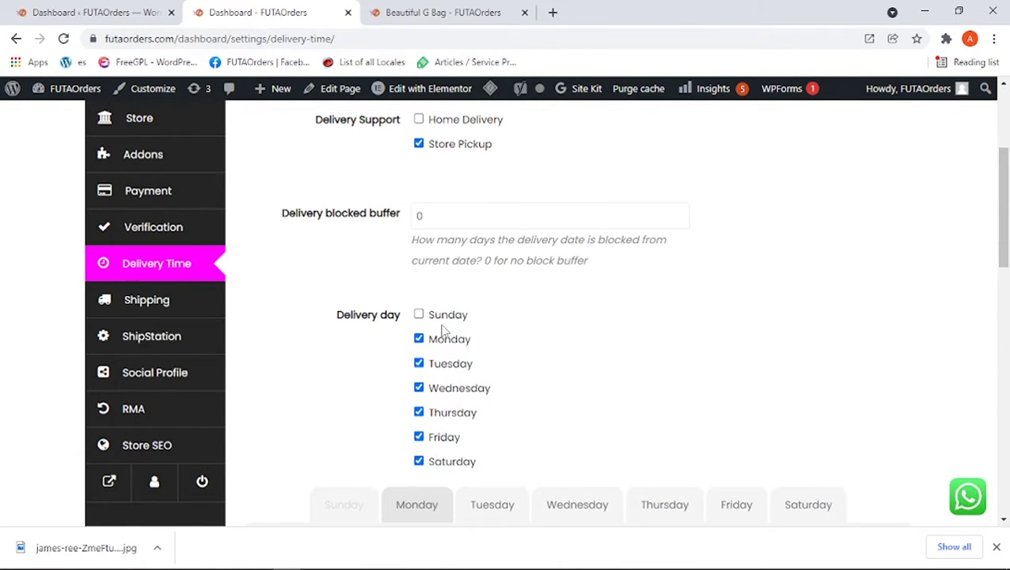
scroll(440, 335, down, 3)
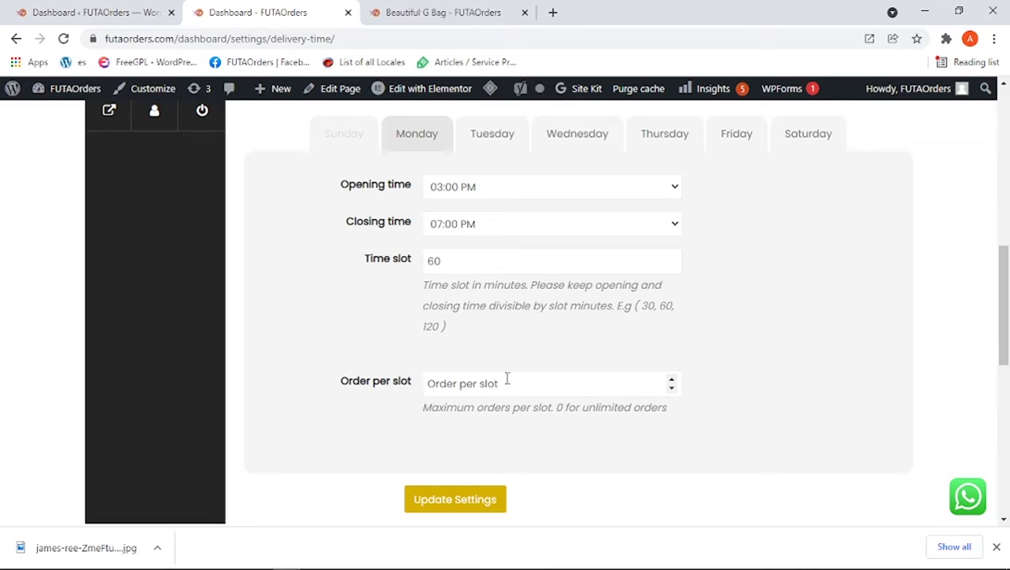
text(5)
scroll(490, 332, down, 1)
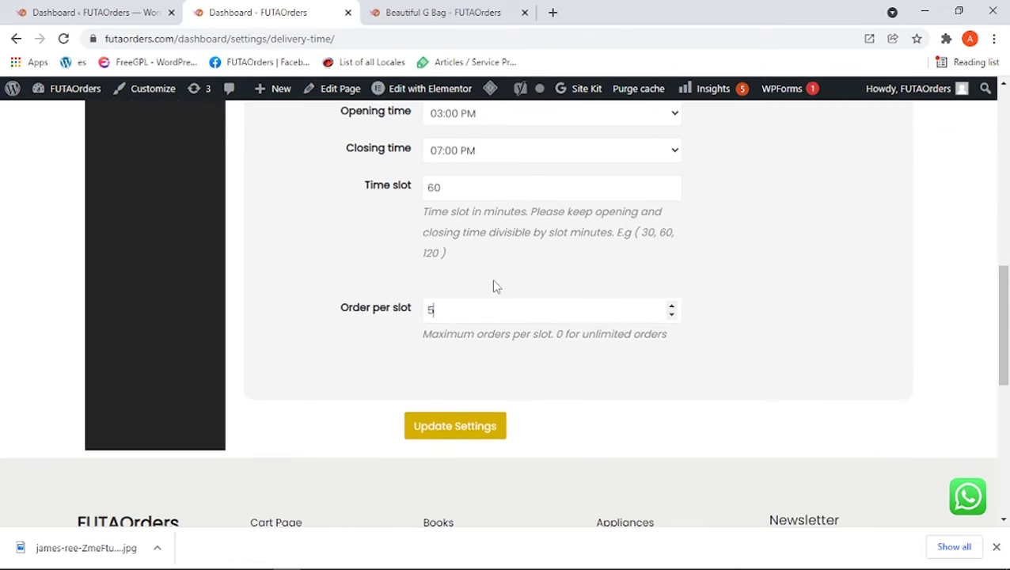
- Set the opening time for Tuesday deliveries to 03:00 PM
scroll(507, 316, up, 1)
scroll(474, 285, up, 1)
click(479, 220)
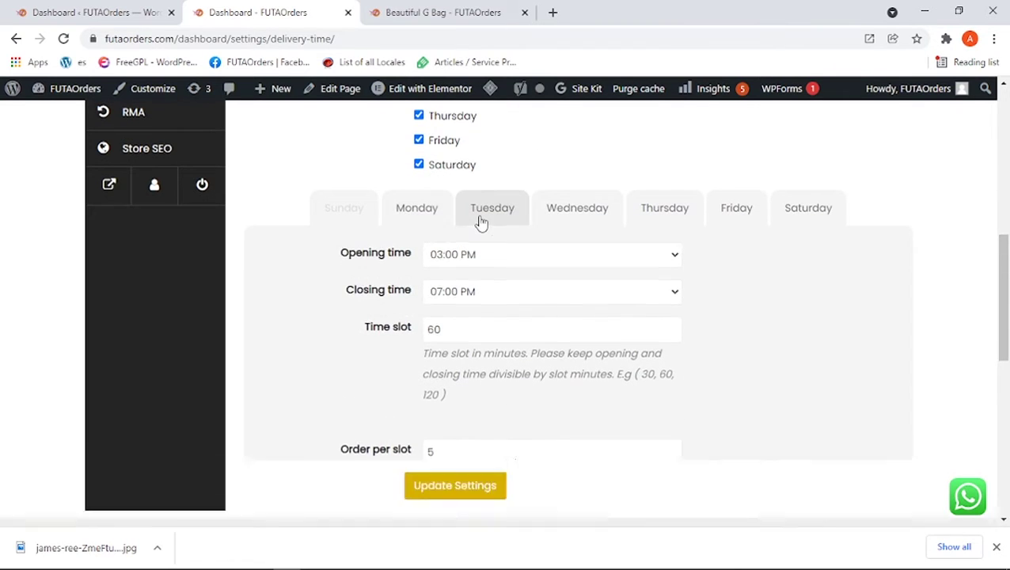
click(478, 260)
scroll(480, 316, down, 6)
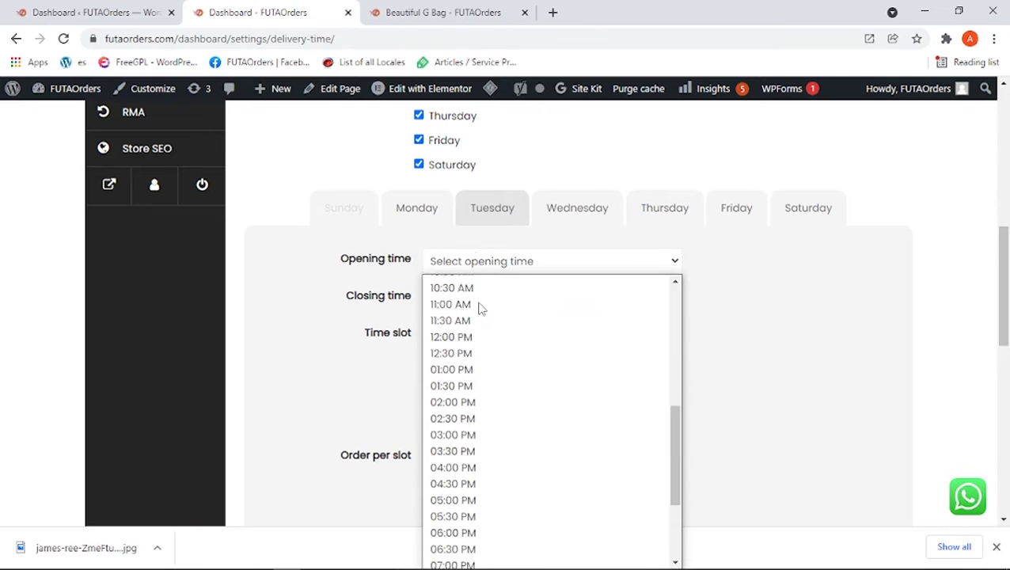
click(475, 283)
- Set the closing time for Tuesday deliveries to 04:30 PM
click(491, 297)
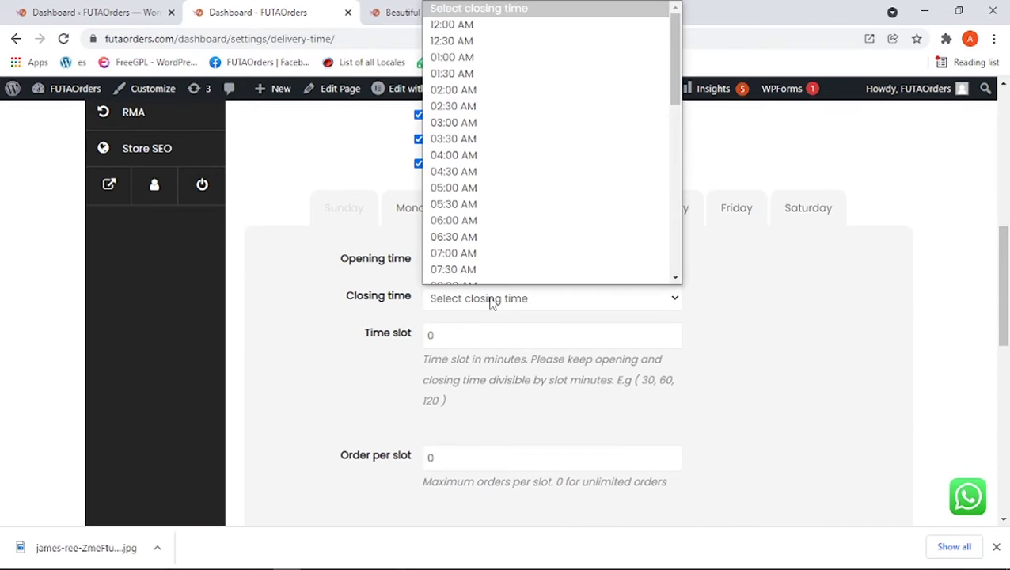
scroll(480, 261, down, 3)
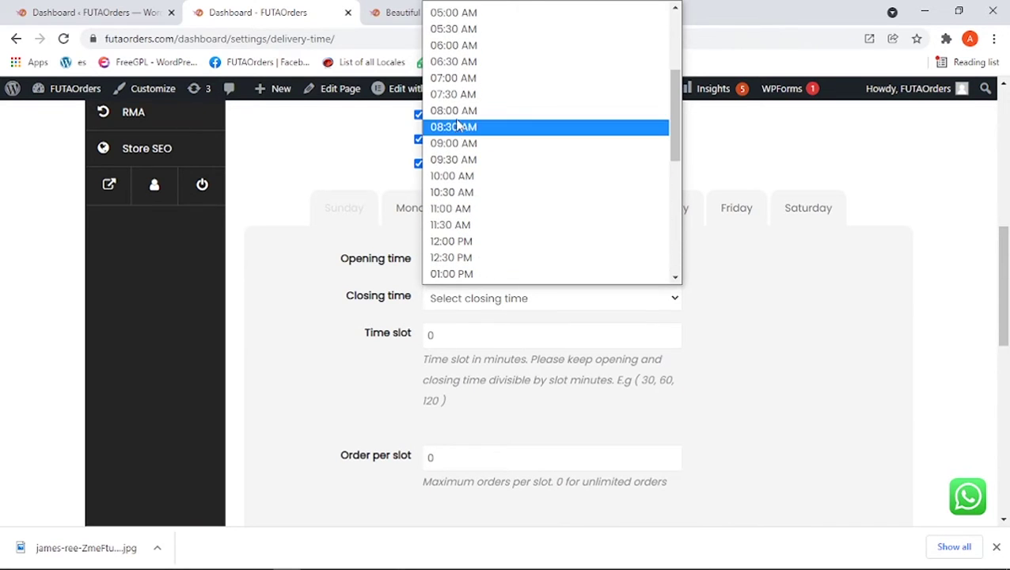
scroll(470, 127, up, 3)
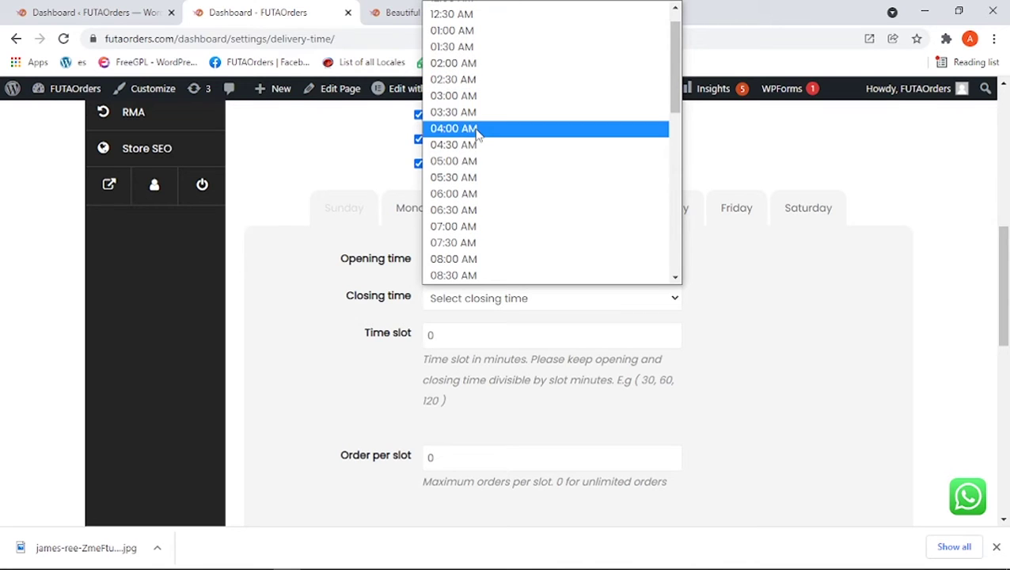
scroll(480, 150, down, 5)
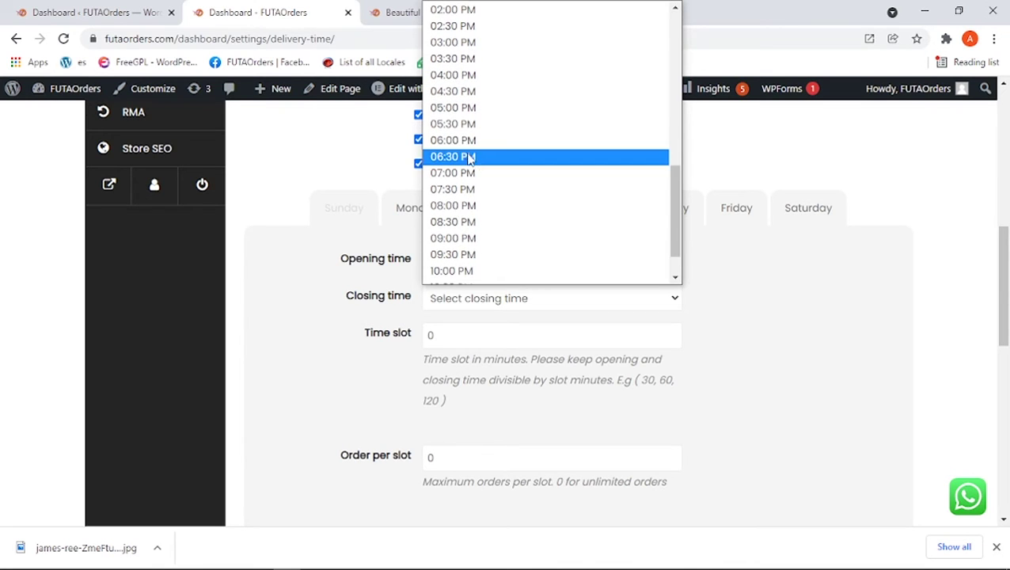
click(475, 92)
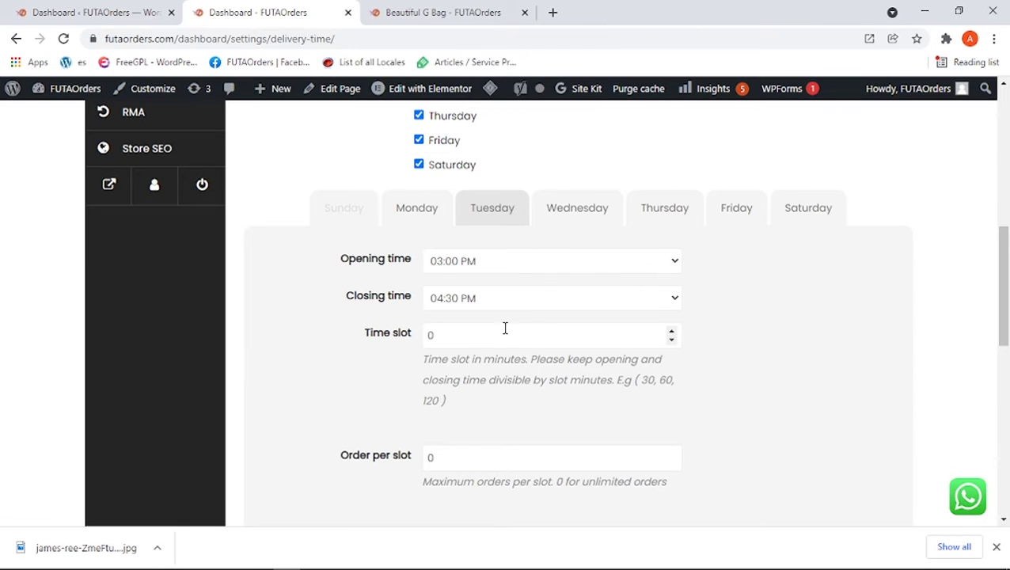
- Set Tuesday's time slot to 30 minutes and its maximum orders per slot to 3
click(427, 338)
scroll(493, 380, down, 1)
click(430, 386)
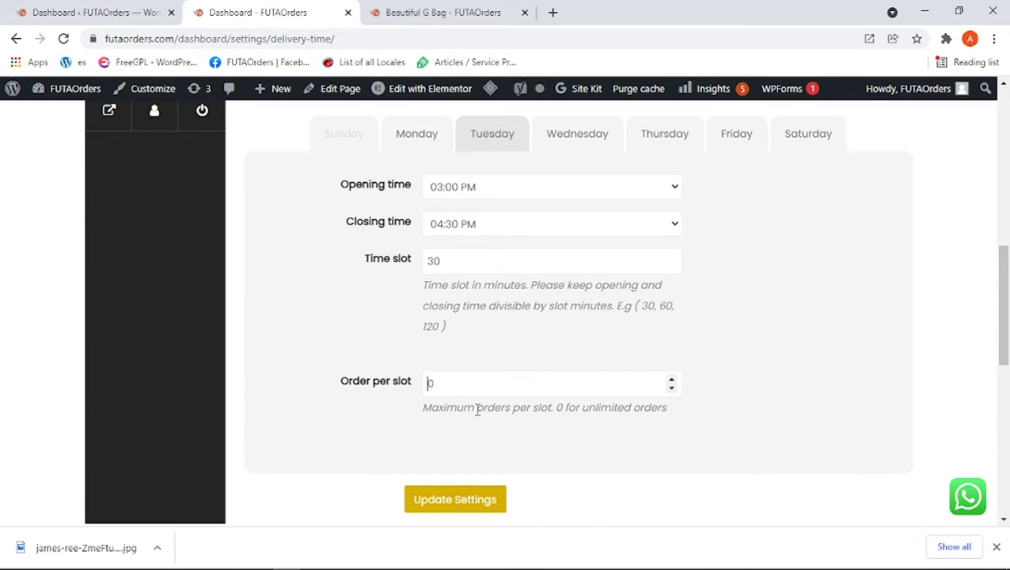
key(BackSpace)
text(3)
- Set the opening time for Wednesday deliveries to 03:00 PM
scroll(554, 332, up, 2)
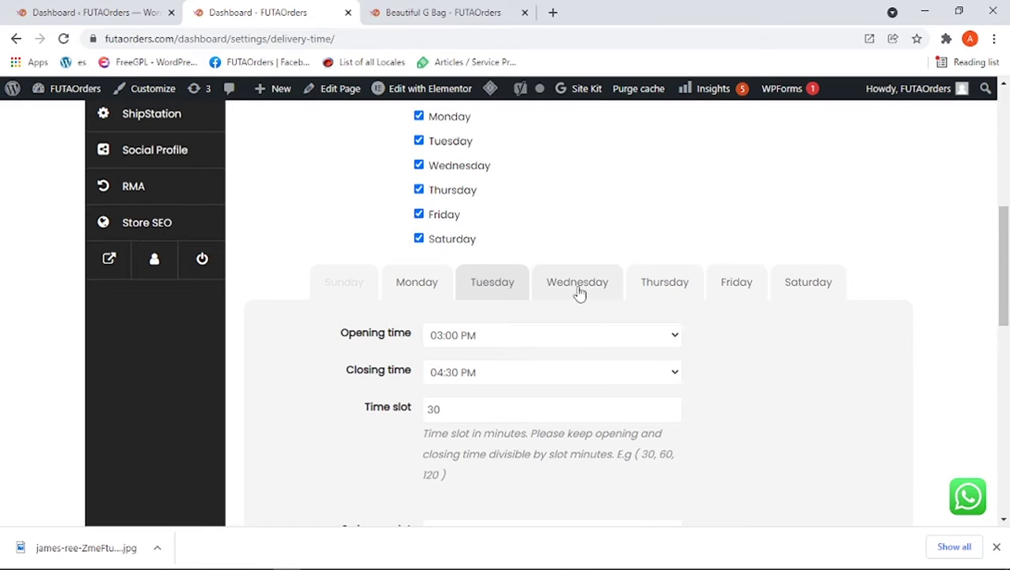
click(578, 289)
click(495, 335)
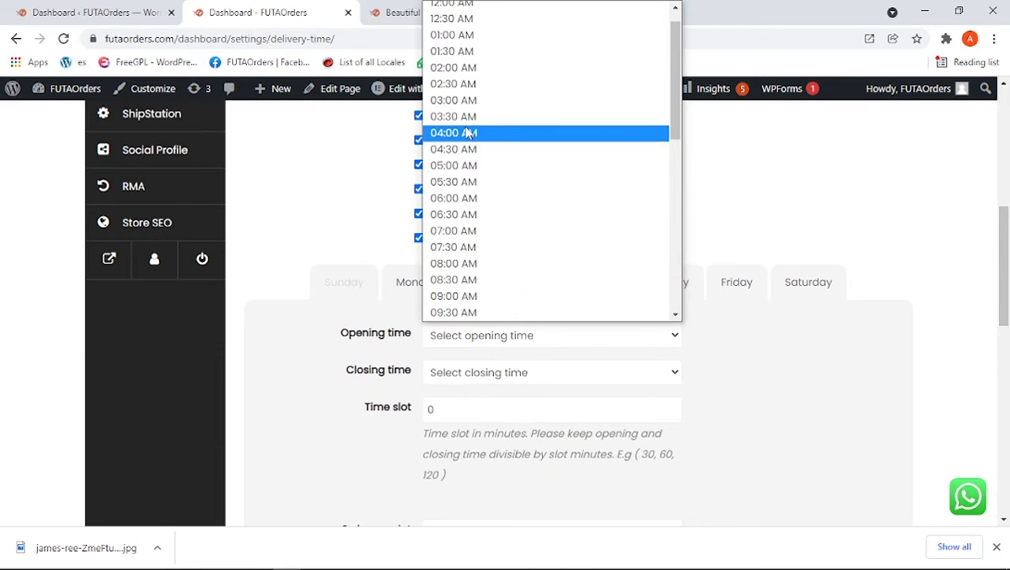
scroll(468, 150, down, 3)
scroll(470, 150, down, 5)
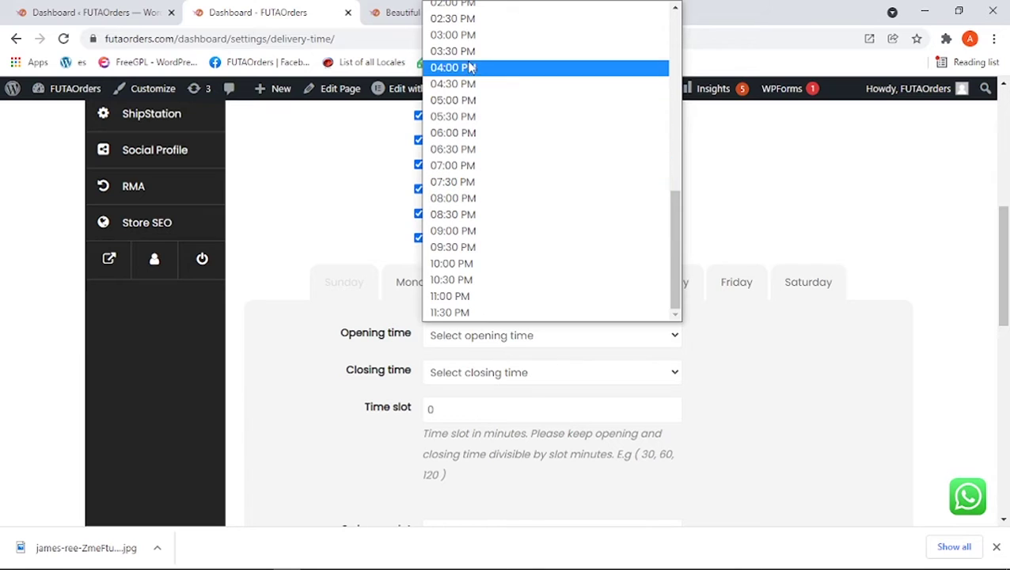
click(472, 35)
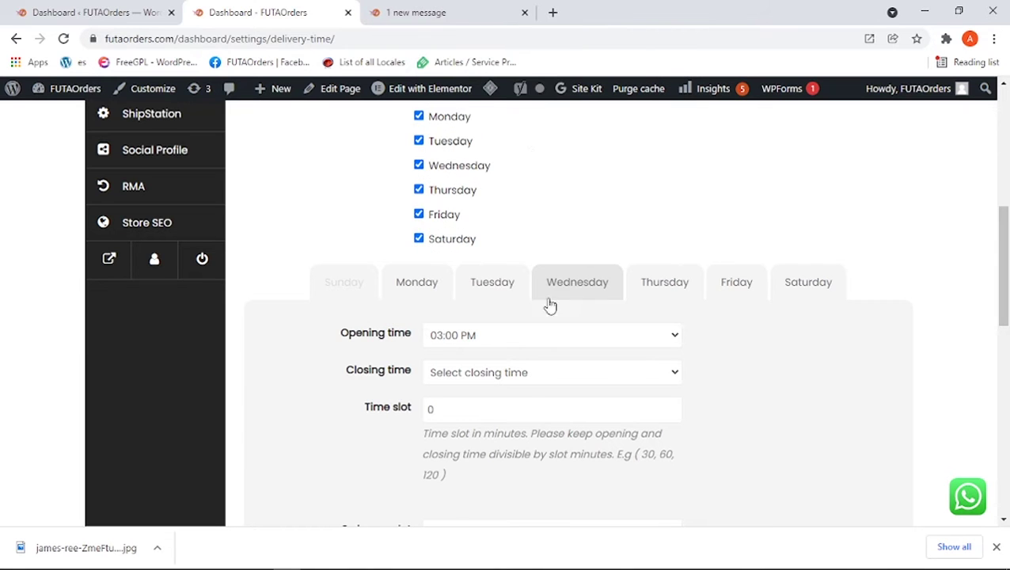
- Set Wednesday's closing time to 07:00 PM and its time slot to 60 minutes
click(522, 372)
scroll(473, 184, down, 8)
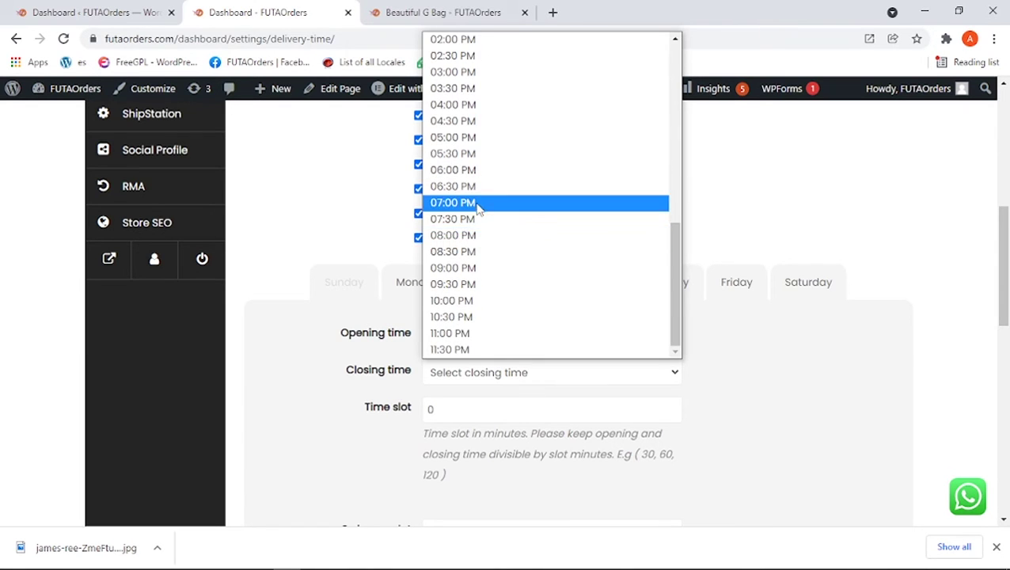
click(475, 204)
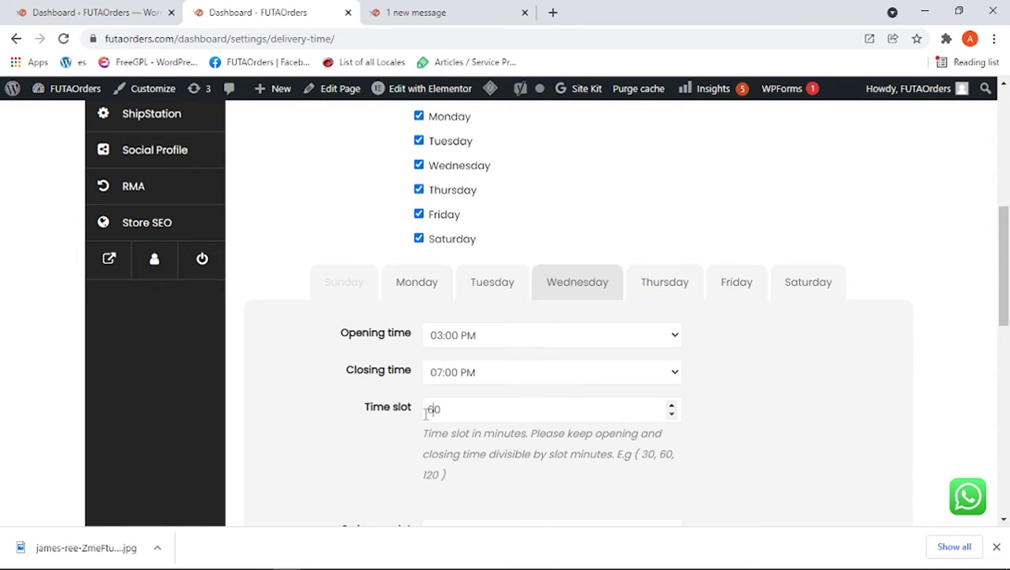
scroll(427, 412, down, 3)
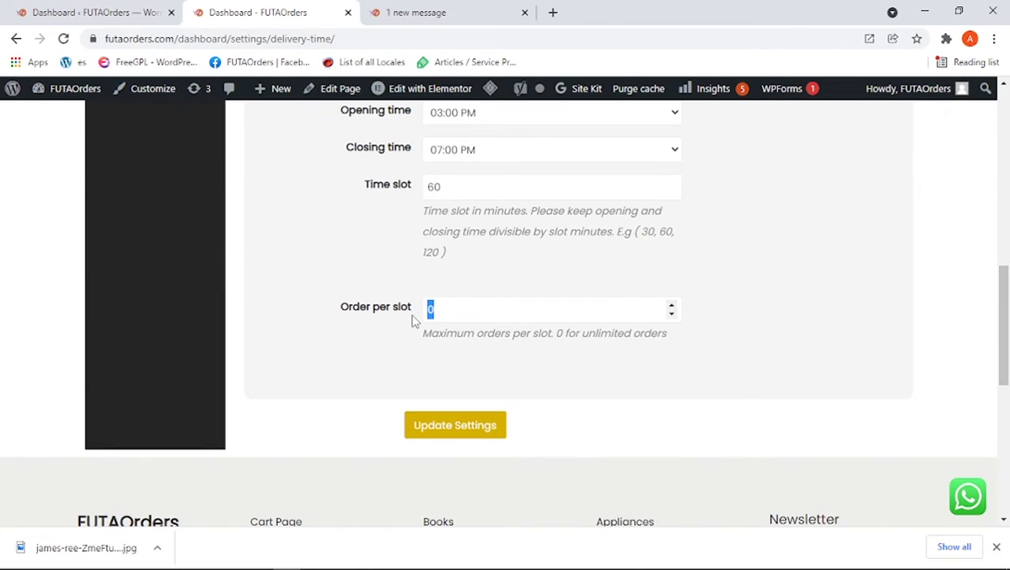
- Set the opening time for Thursday deliveries to 03:00 PM
scroll(636, 318, up, 3)
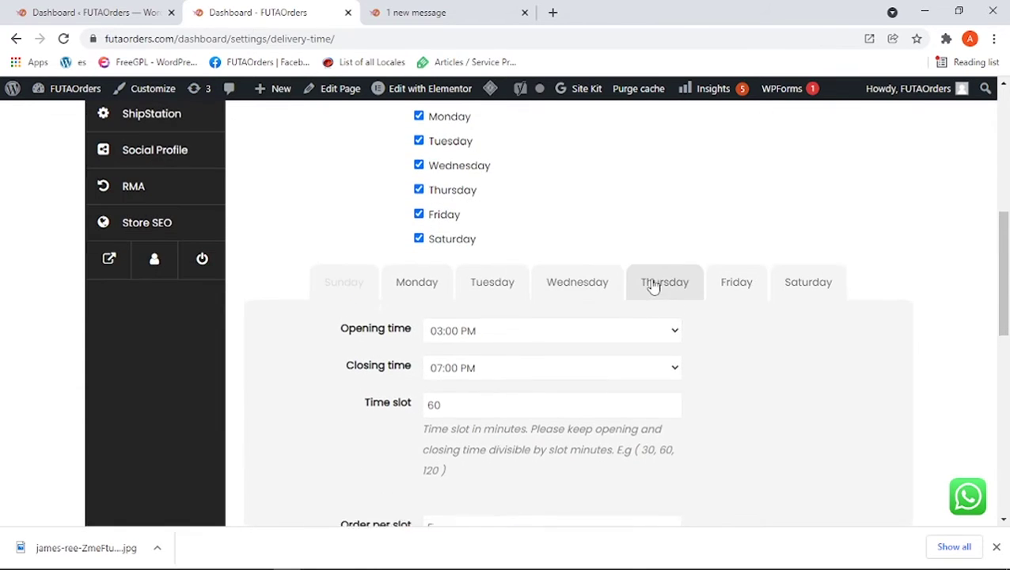
click(652, 283)
click(473, 342)
scroll(473, 266, down, 8)
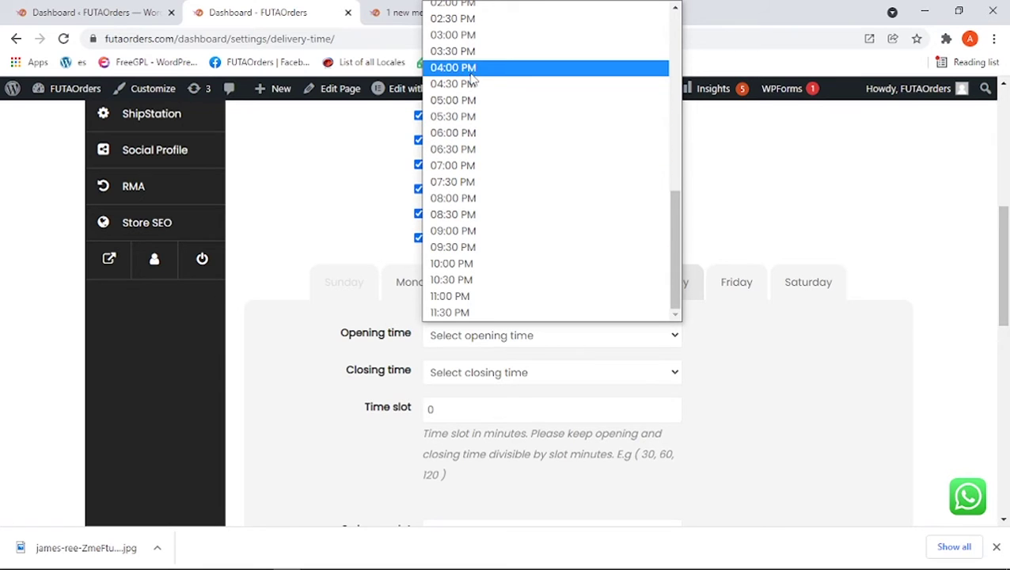
click(467, 36)
- Set the closing time for Thursday deliveries to 04:30 PM
click(507, 372)
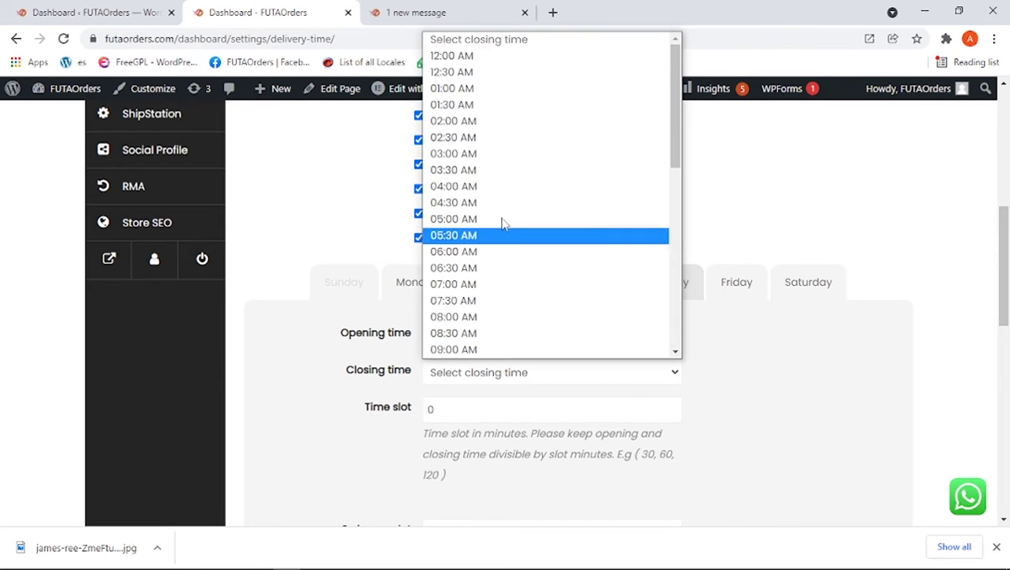
scroll(501, 205, down, 6)
scroll(497, 174, up, 4)
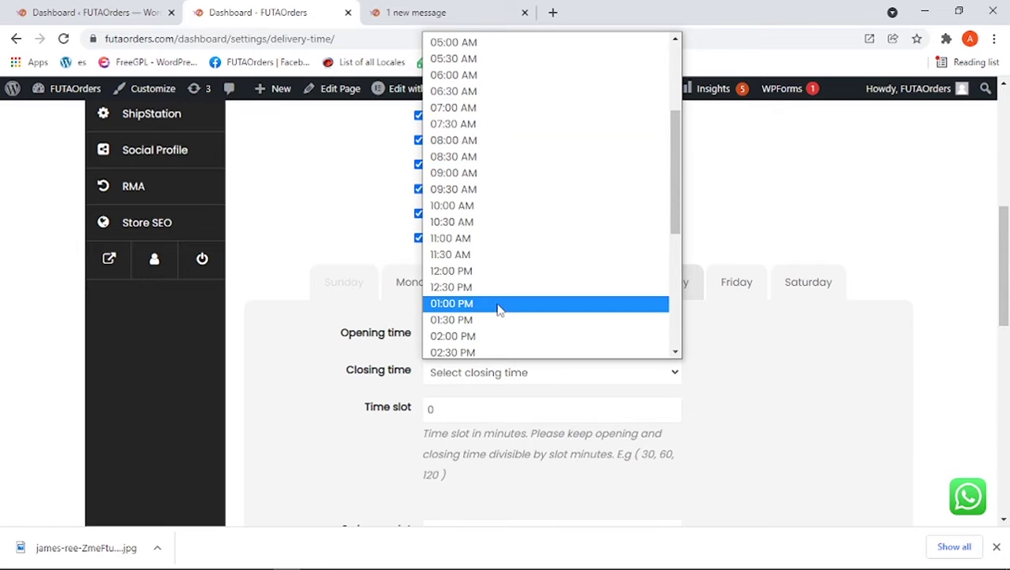
scroll(475, 237, down, 3)
click(473, 272)
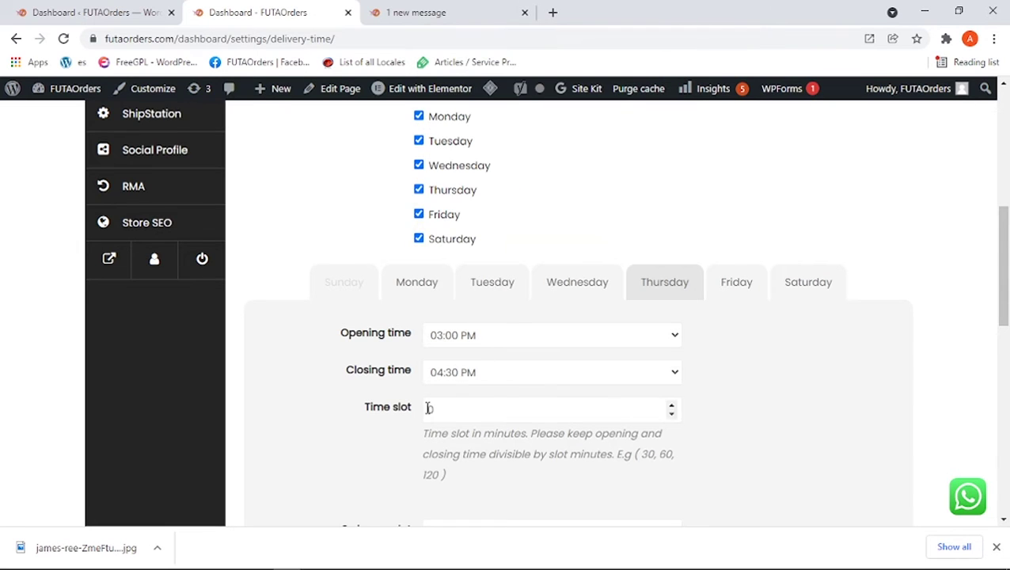
- Set Thursday's time slot to 30 minutes and select its orders-per-slot value for editing
scroll(443, 396, down, 4)
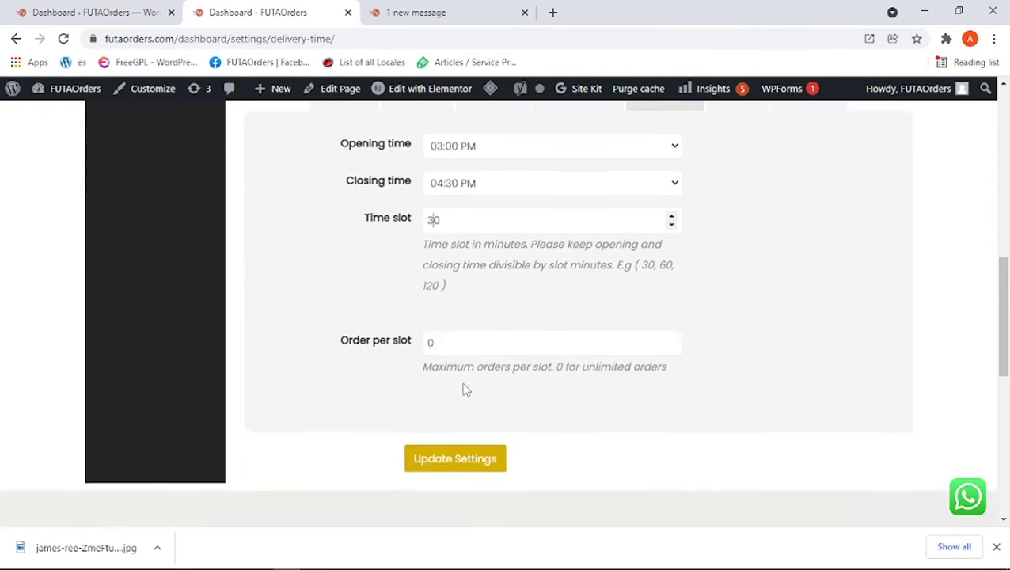
scroll(446, 285, up, 1)
double_click(429, 308)
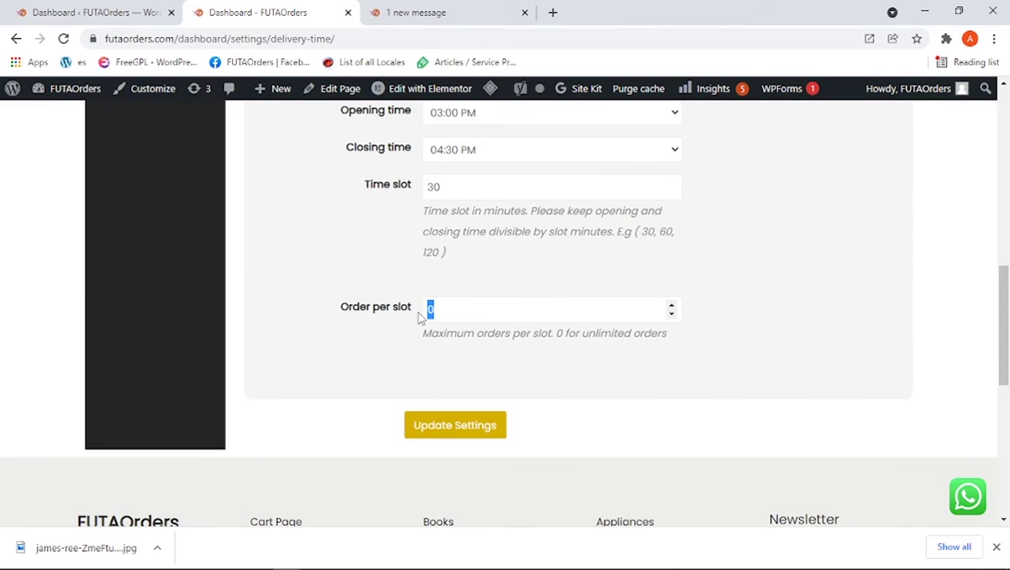
- Set the opening time for Friday deliveries to 01:30 PM
scroll(617, 277, up, 3)
click(728, 278)
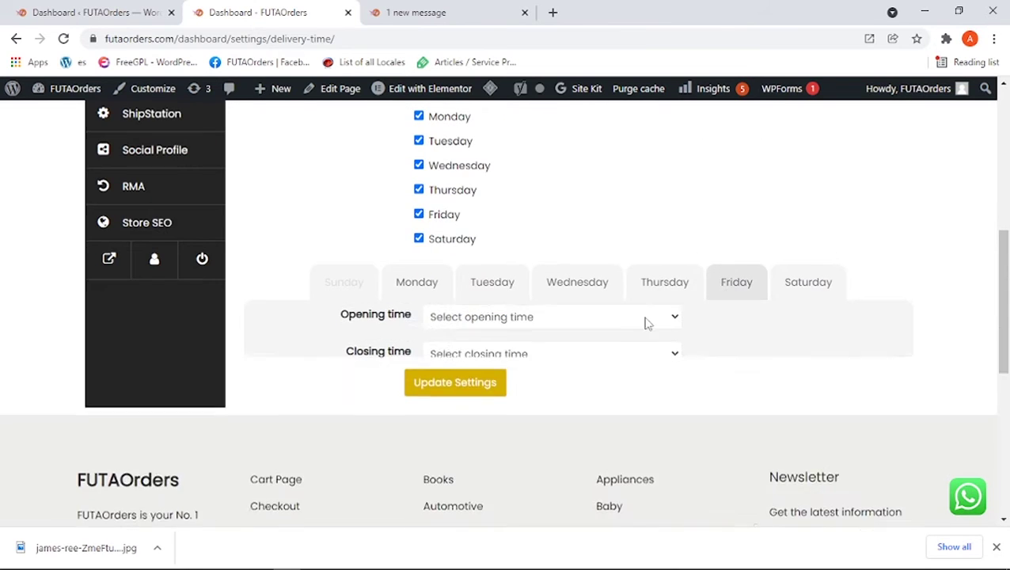
click(546, 336)
scroll(522, 289, down, 5)
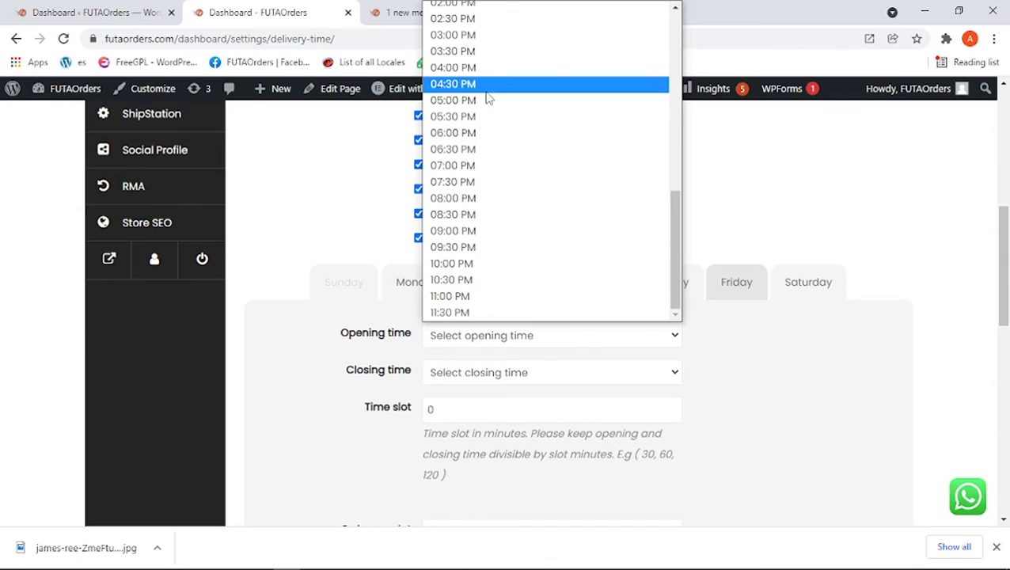
scroll(484, 93, up, 3)
click(488, 134)
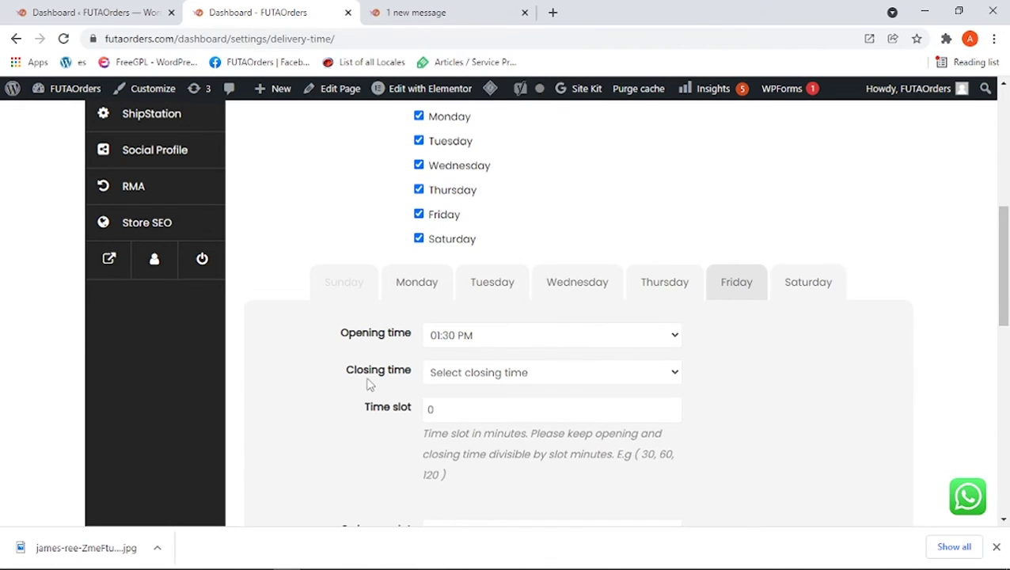
- Set Friday's closing time to 07:30 PM and its time slot to 60 minutes
scroll(368, 383, down, 2)
click(477, 227)
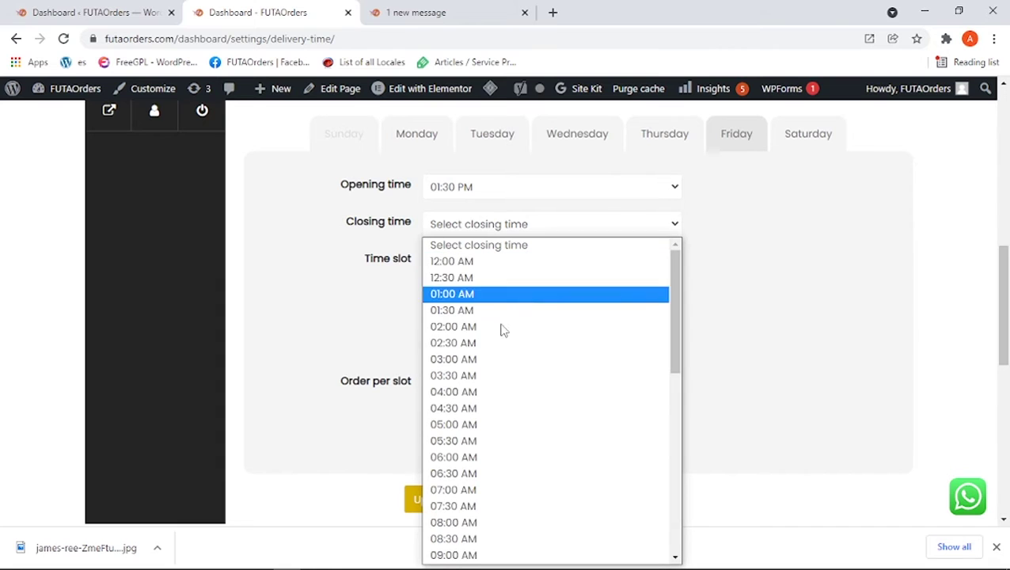
scroll(499, 438, down, 6)
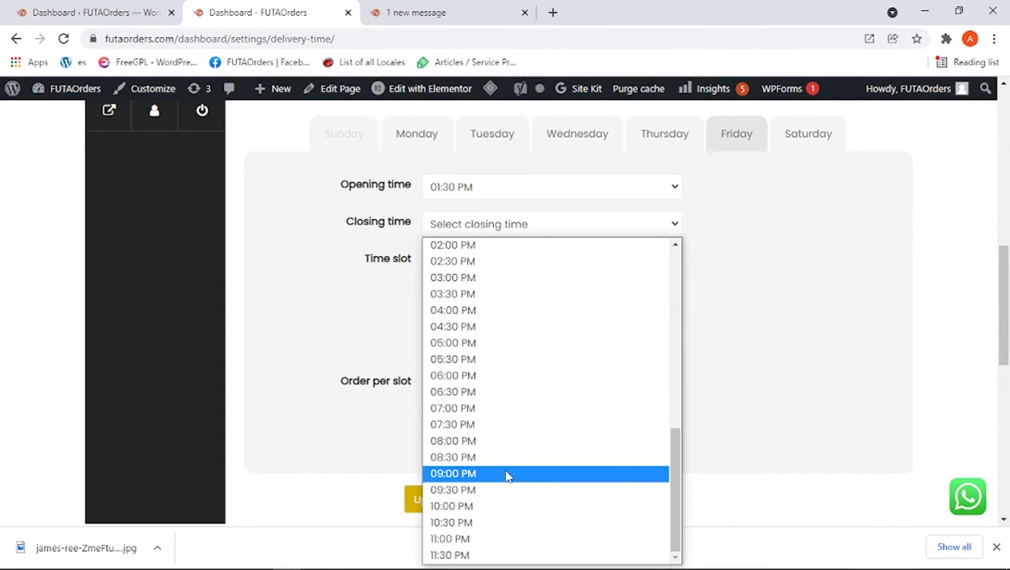
click(494, 424)
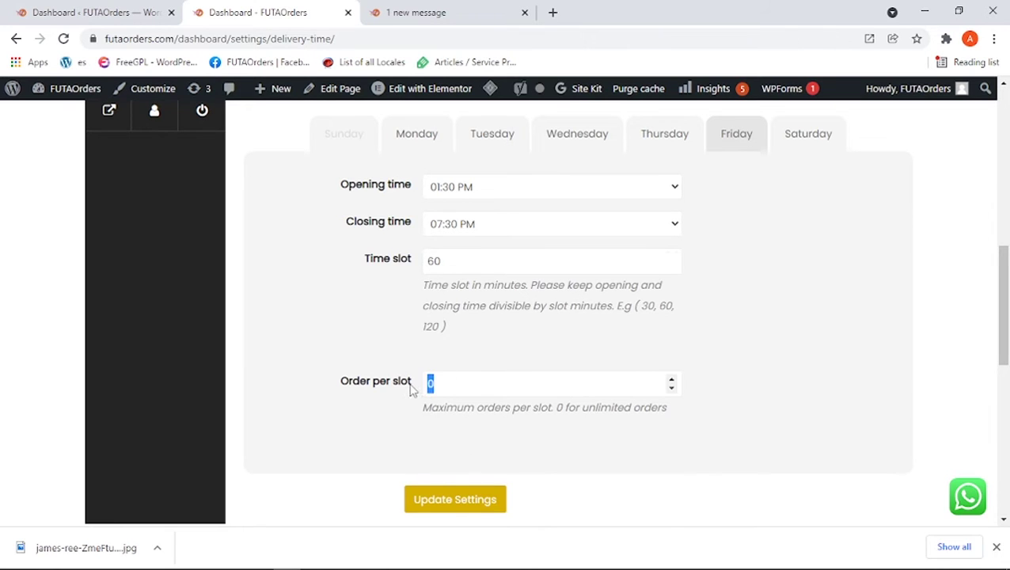
- Set the opening time for Saturday deliveries to 03:00 PM
scroll(678, 348, up, 2)
click(820, 291)
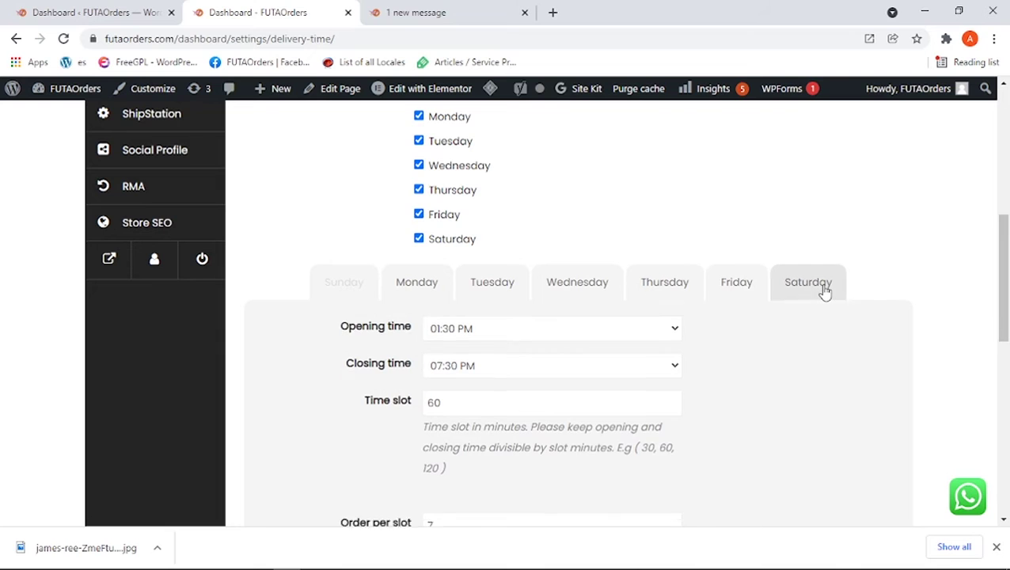
click(488, 346)
scroll(486, 229, down, 5)
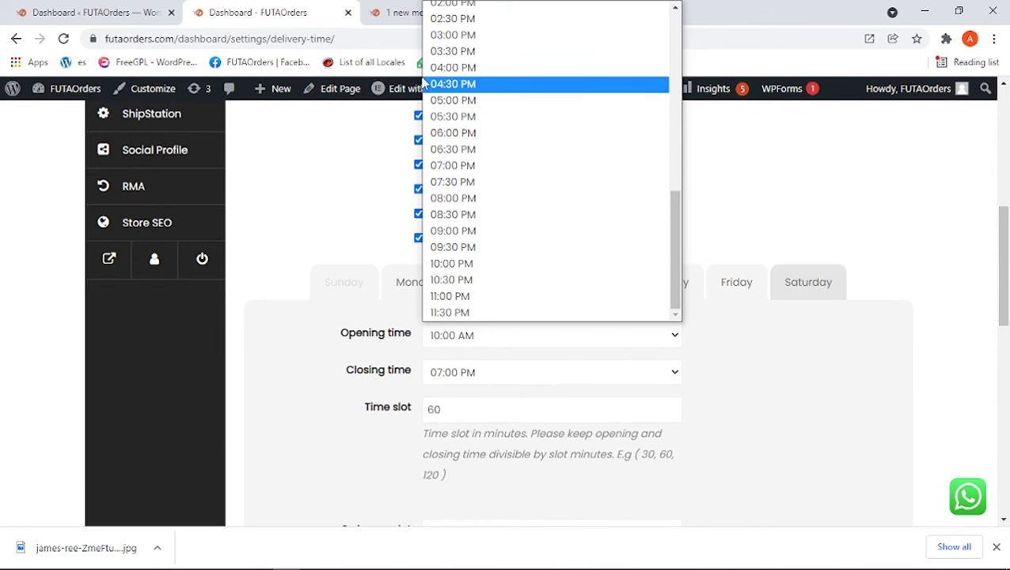
scroll(491, 119, up, 4)
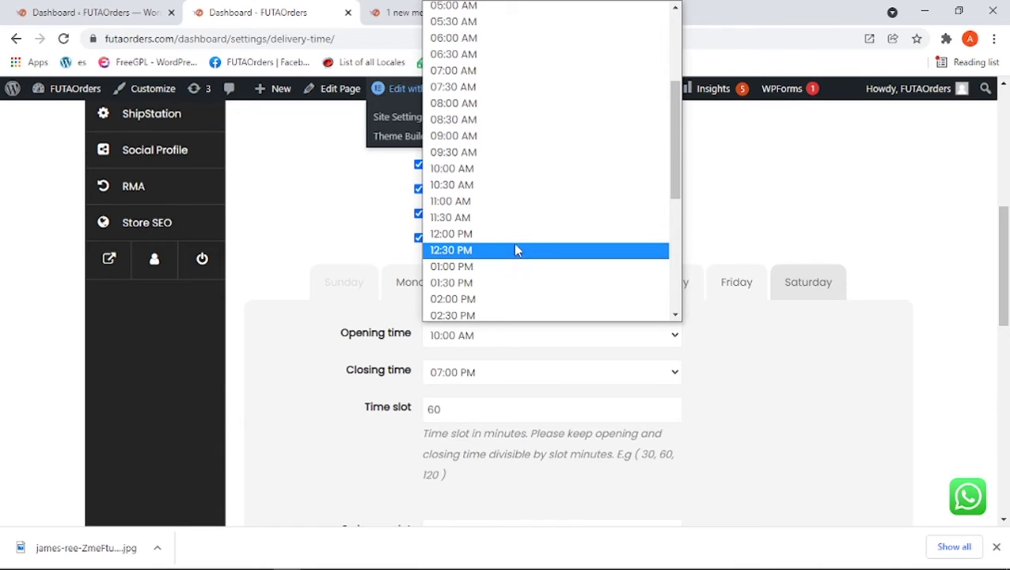
scroll(492, 269, down, 2)
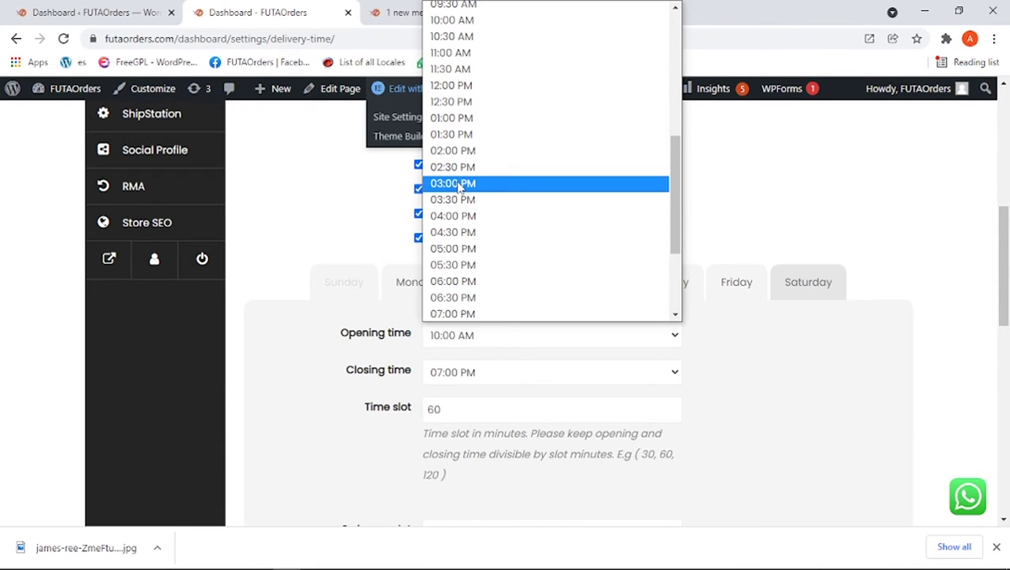
click(458, 183)
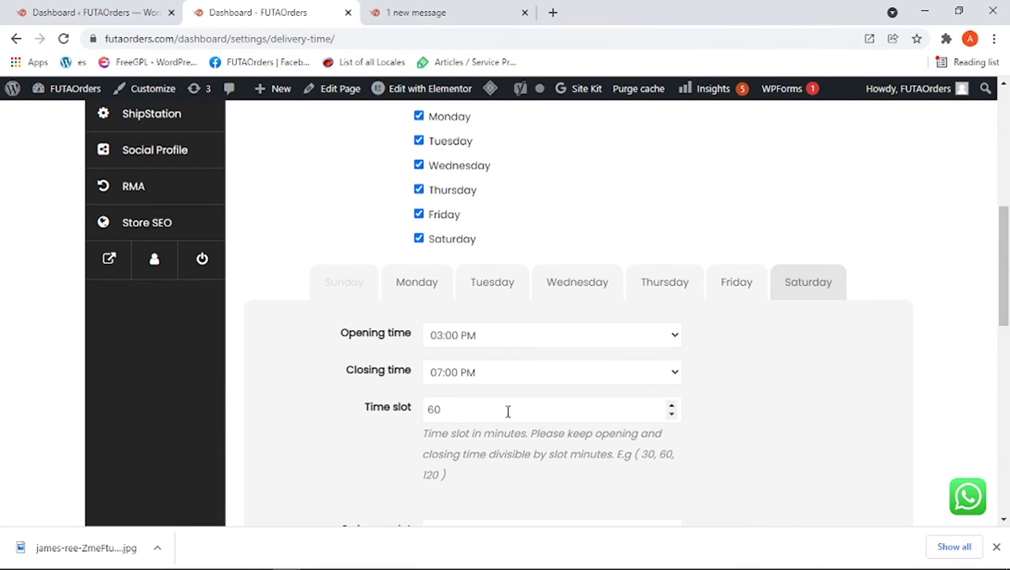
- Limit Saturday deliveries to 5 orders per slot and save the updated delivery time settings
scroll(475, 400, down, 2)
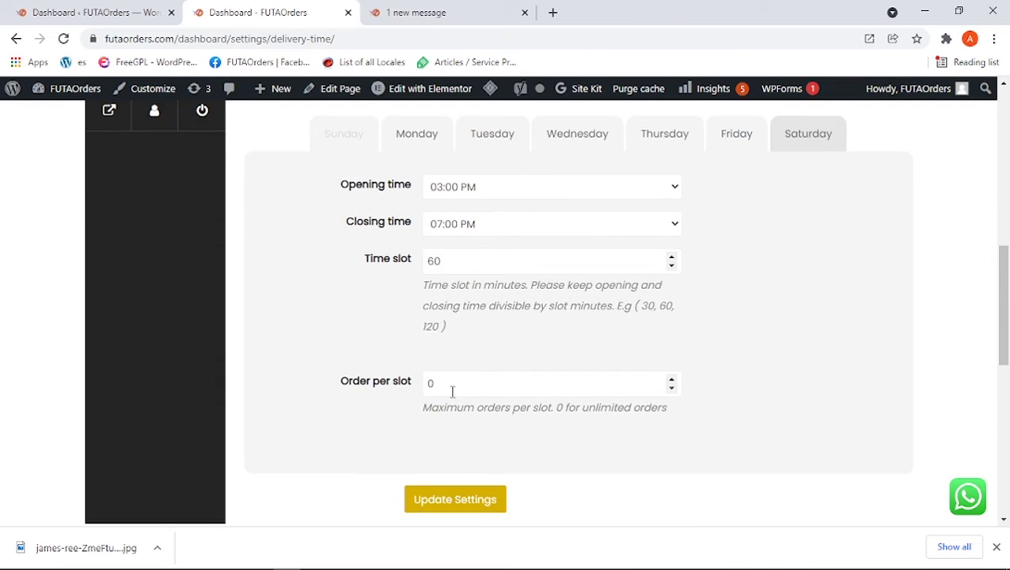
key(Tab)
text(5)
click(446, 500)
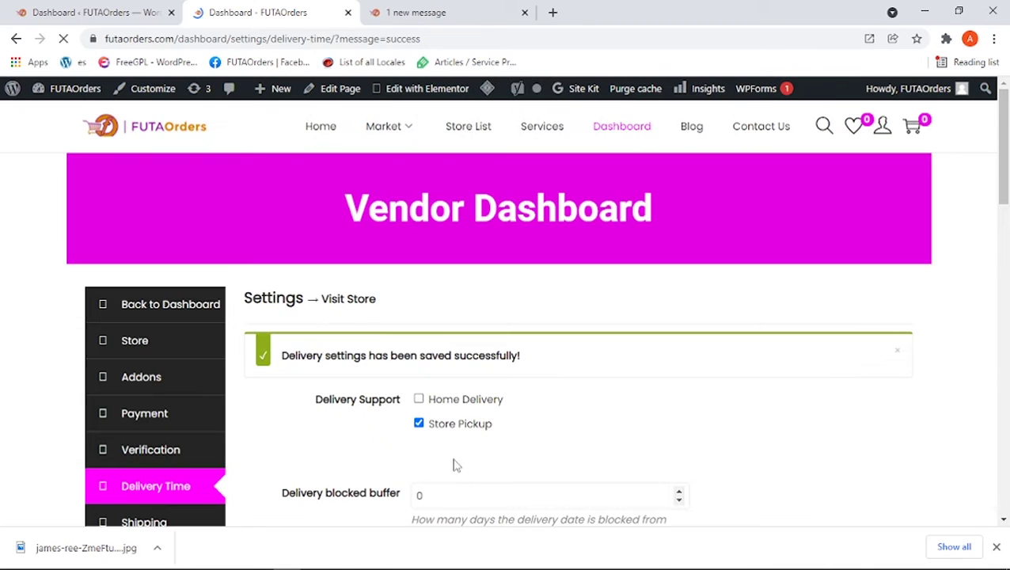
- Check the saved delivery time settings, return to the main vendor dashboard and open the products list
scroll(409, 350, down, 2)
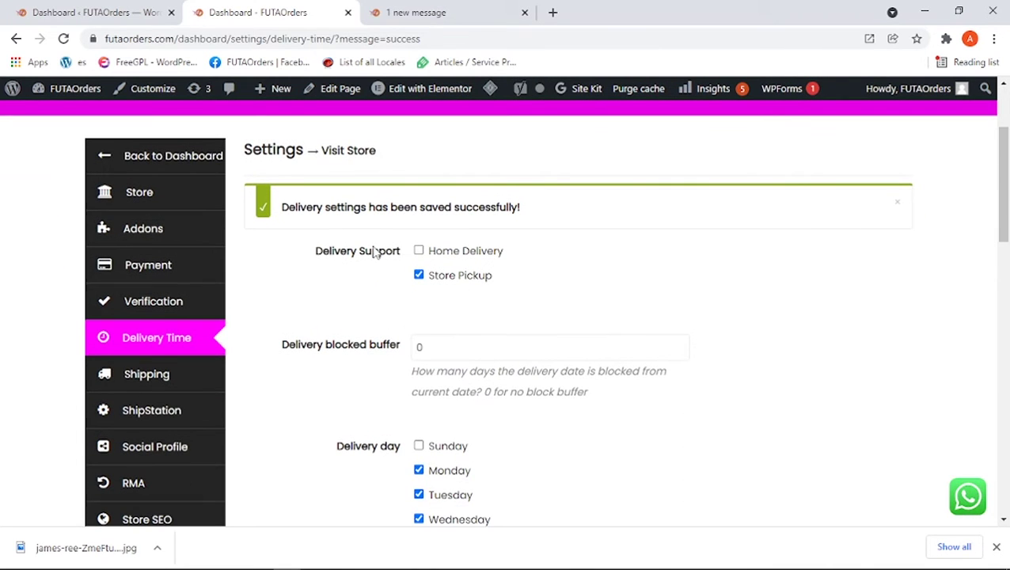
scroll(411, 261, down, 10)
scroll(436, 269, up, 8)
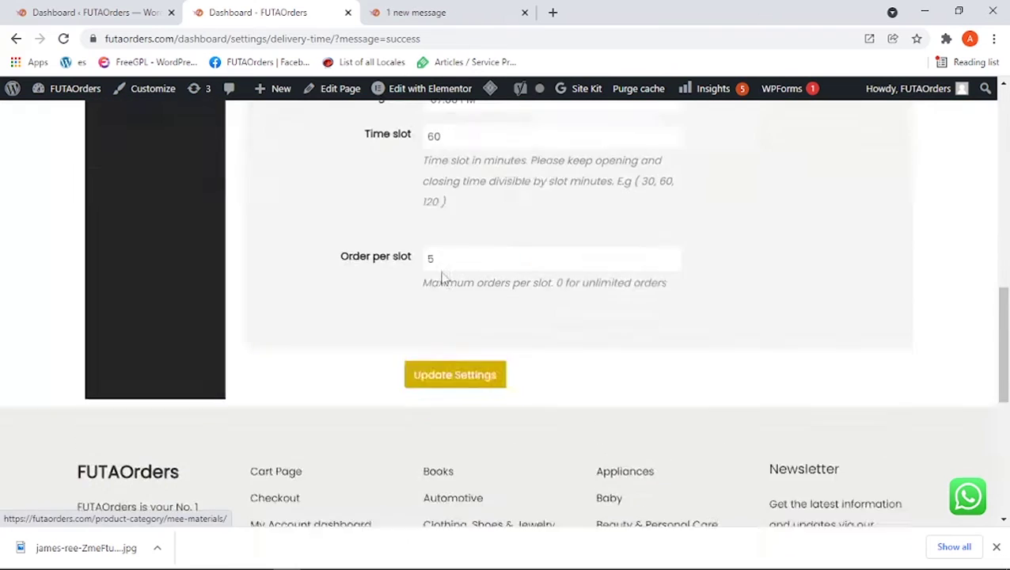
scroll(441, 273, up, 5)
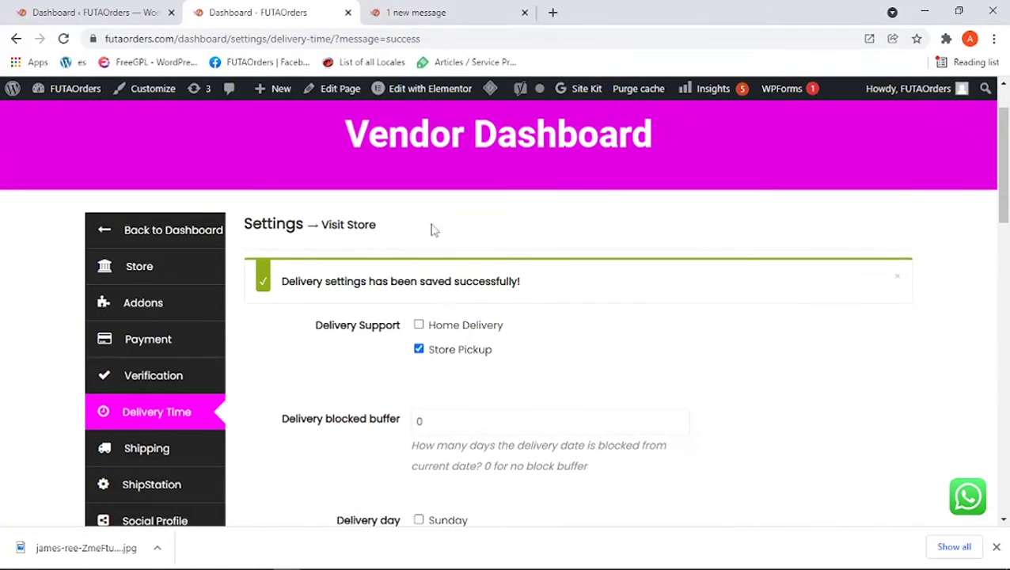
click(135, 247)
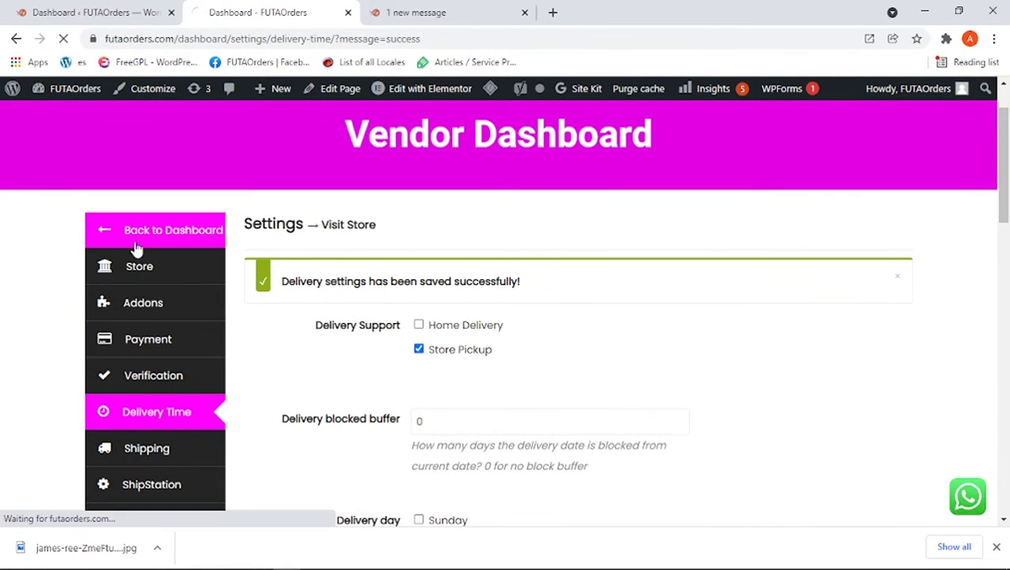
scroll(174, 332, down, 3)
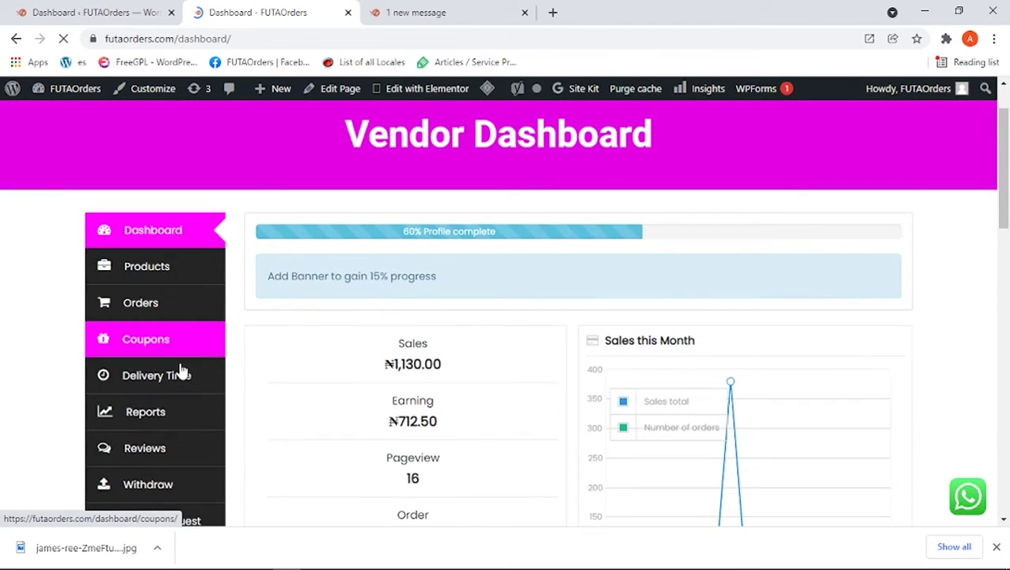
click(156, 198)
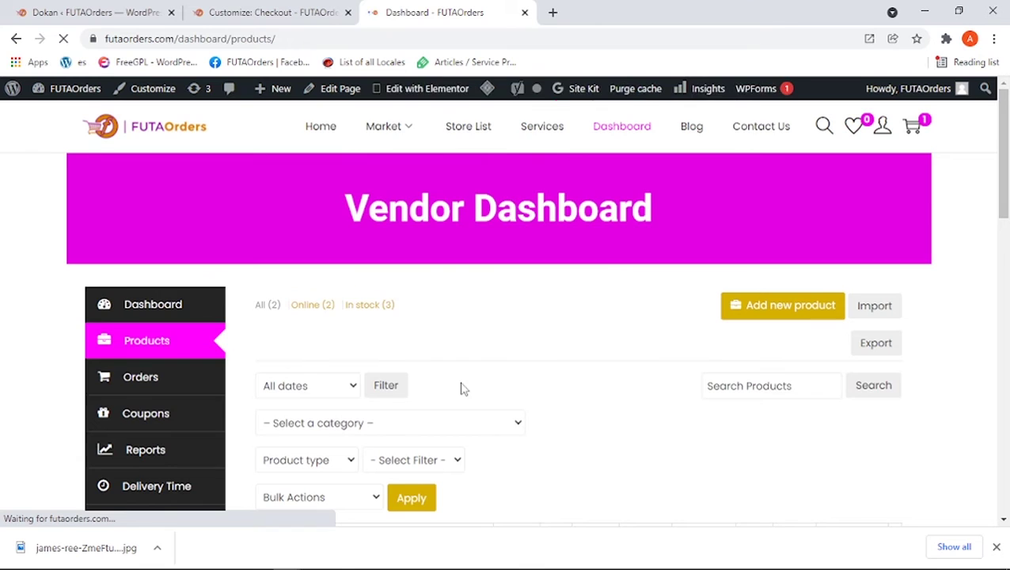
- Open the G Bag product page in a separate browser tab and proceed from its shopping cart to checkout
scroll(461, 387, down, 3)
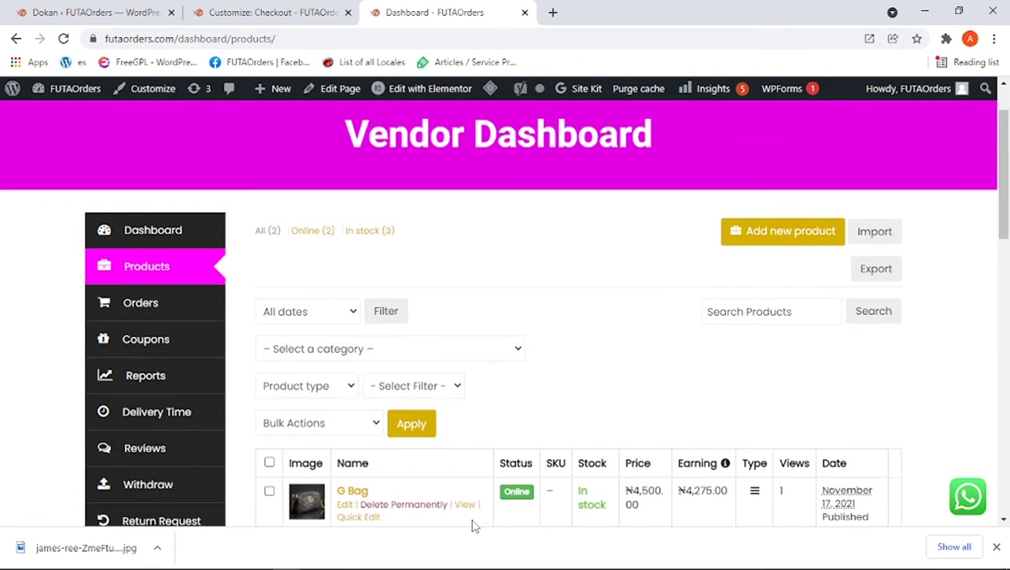
right_click(466, 509)
click(538, 378)
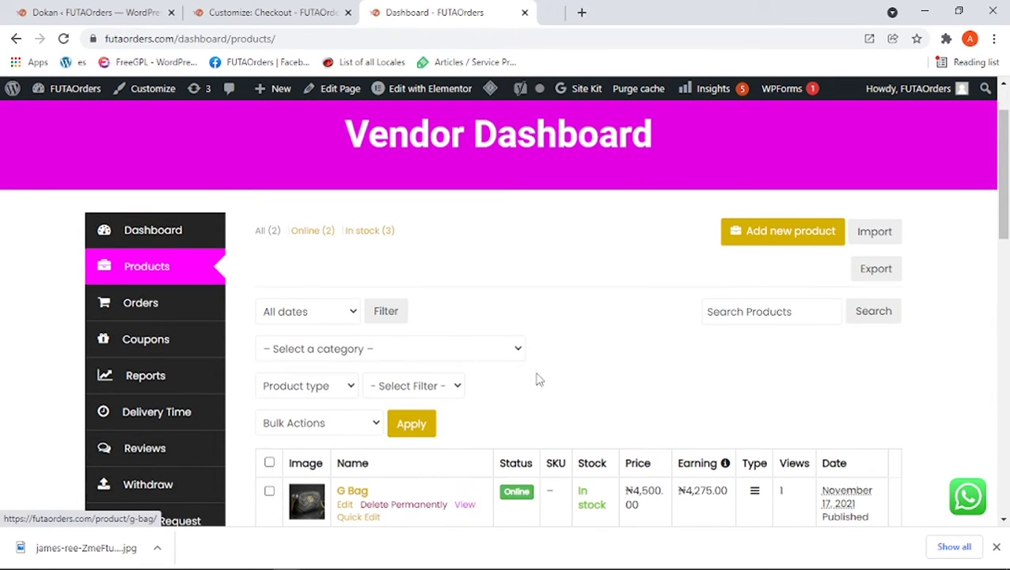
click(577, 8)
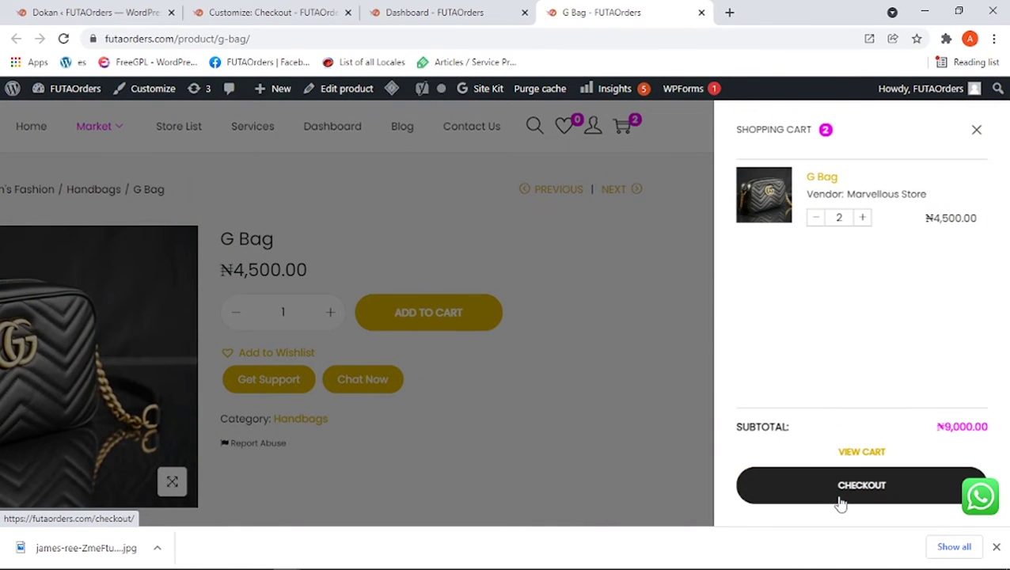
click(864, 494)
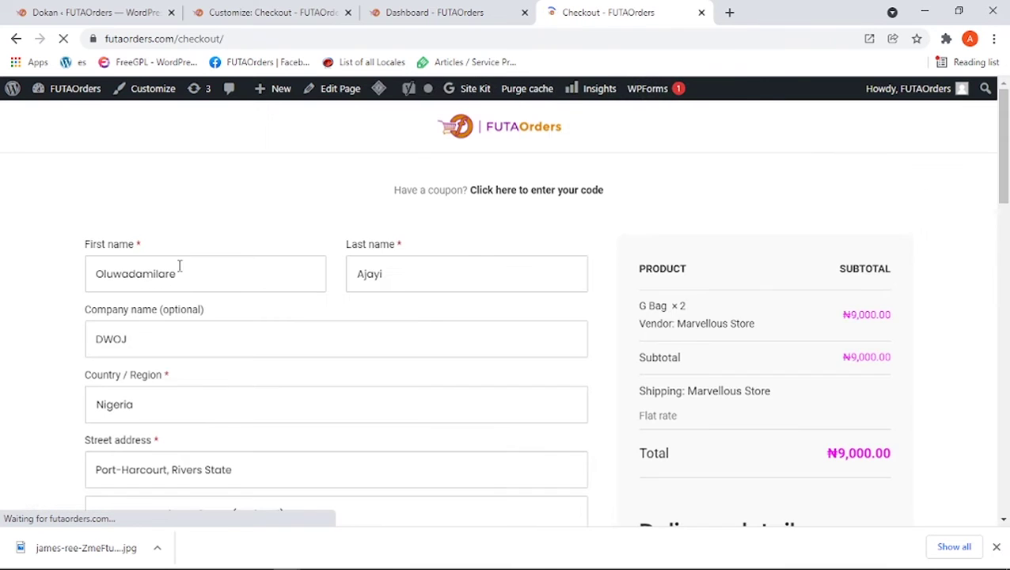
- Examine the checkout page's billing form, order summary, delivery details and payment section
scroll(311, 247, down, 5)
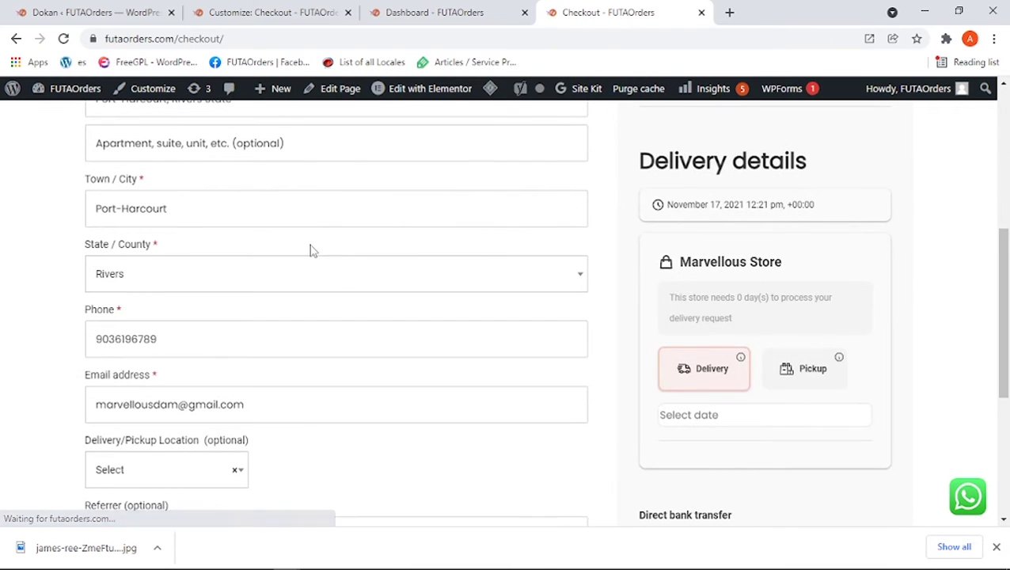
scroll(311, 251, down, 2)
scroll(309, 251, down, 1)
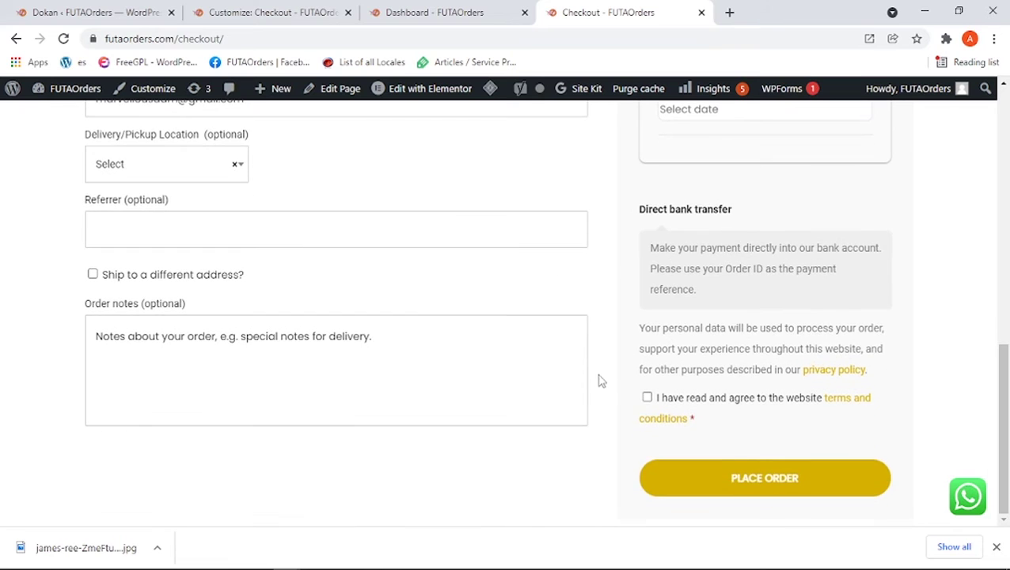
scroll(593, 376, up, 6)
scroll(801, 310, up, 3)
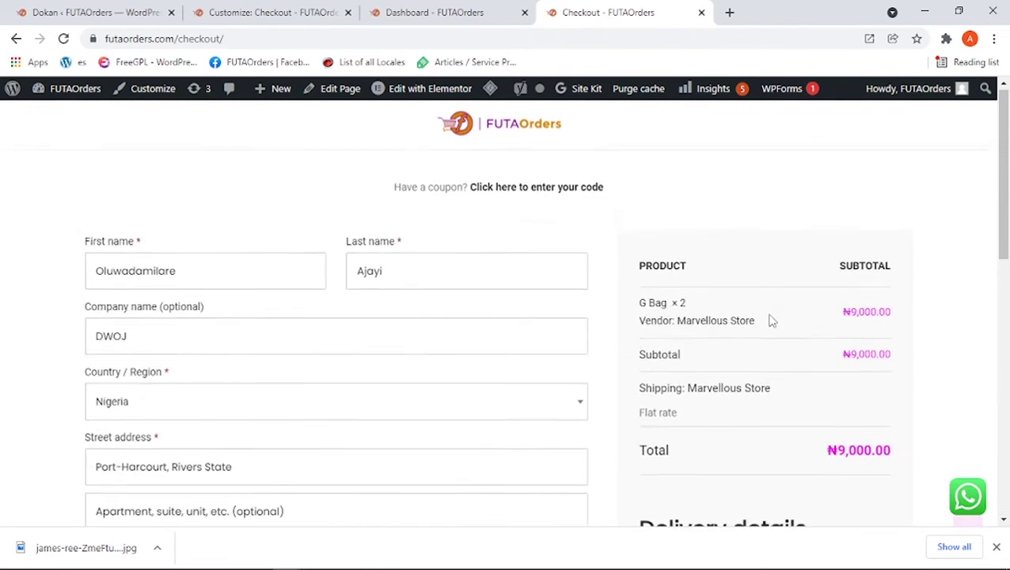
scroll(771, 320, down, 7)
scroll(791, 513, down, 1)
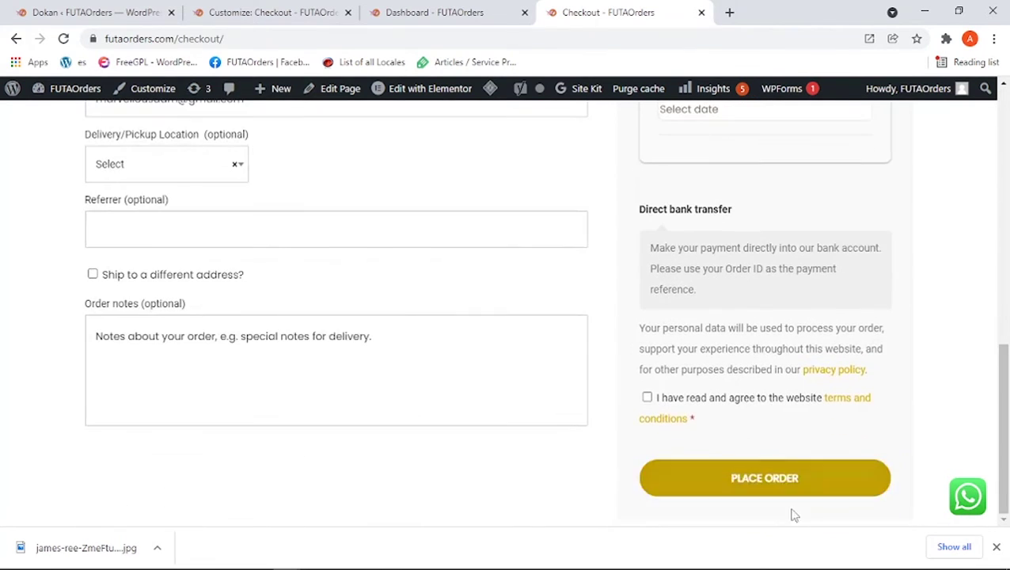
scroll(777, 480, up, 4)
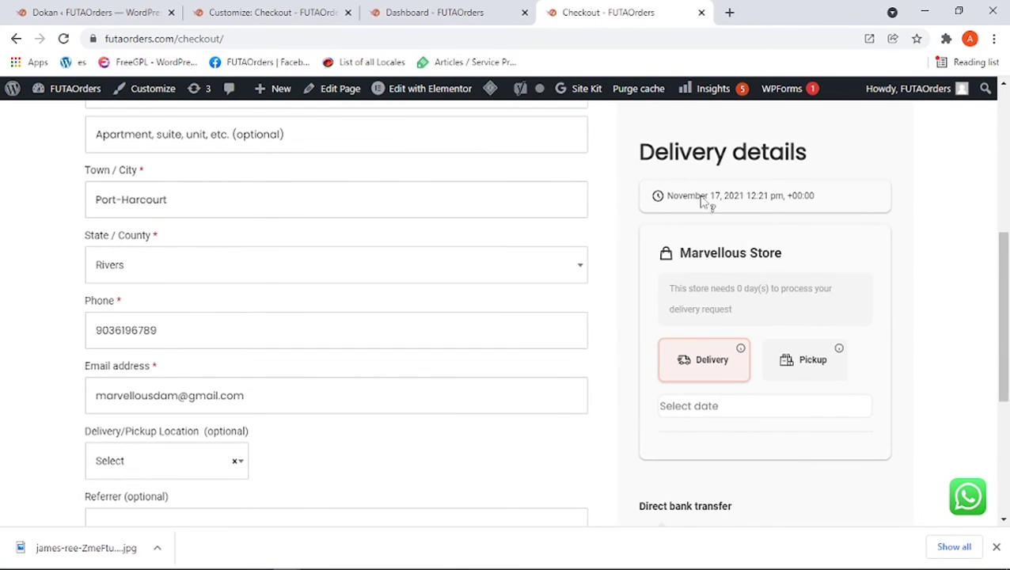
scroll(700, 202, up, 1)
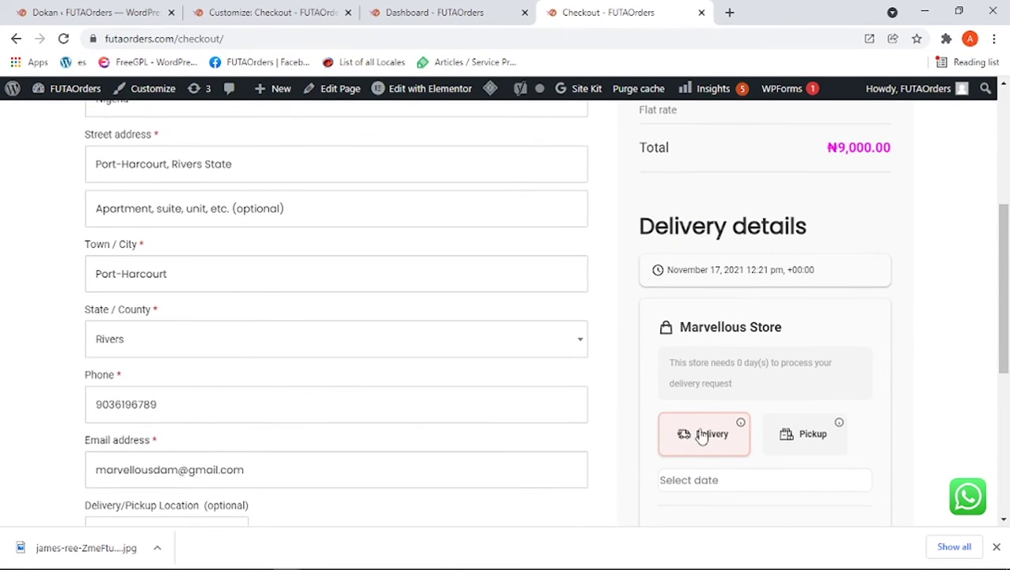
- Compare the Pickup and Delivery options in the checkout's delivery details, ending with Delivery selected
click(825, 449)
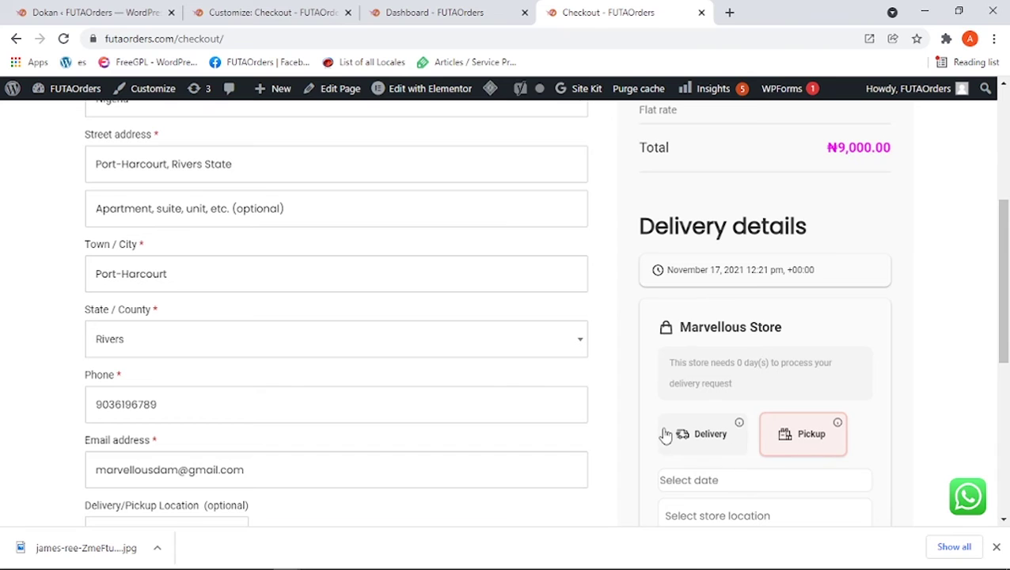
click(663, 432)
scroll(791, 435, down, 1)
click(792, 366)
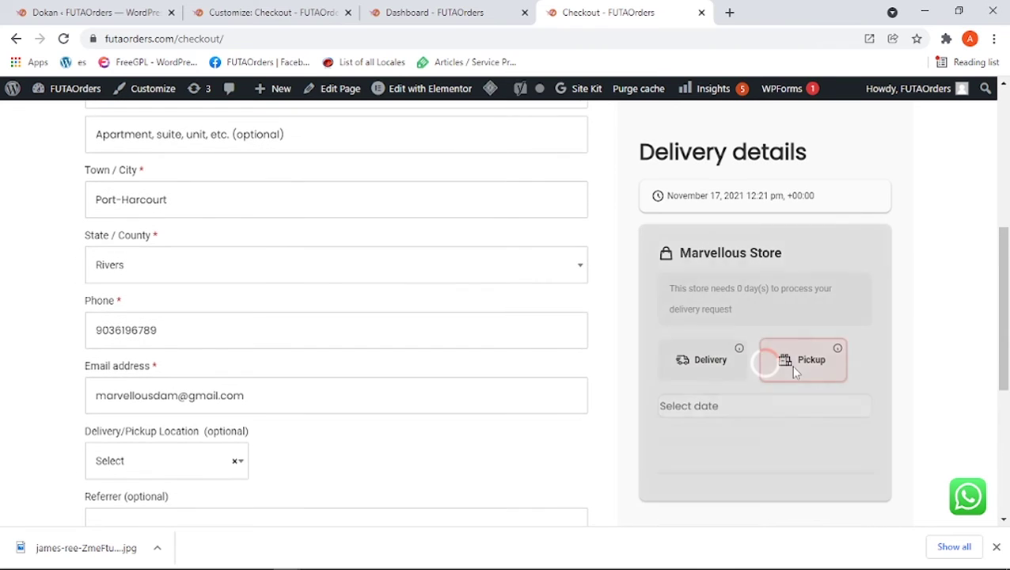
click(699, 369)
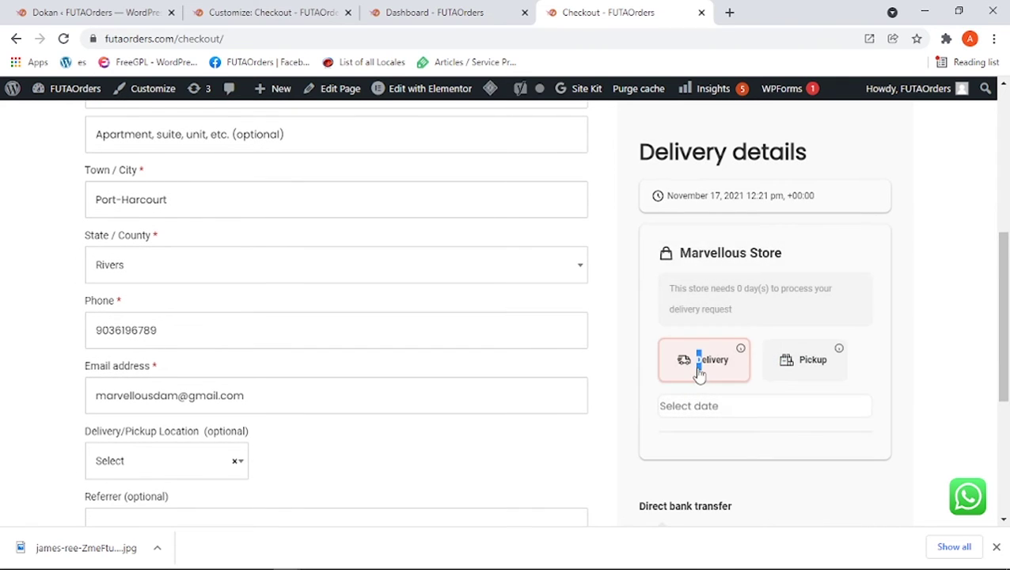
click(712, 369)
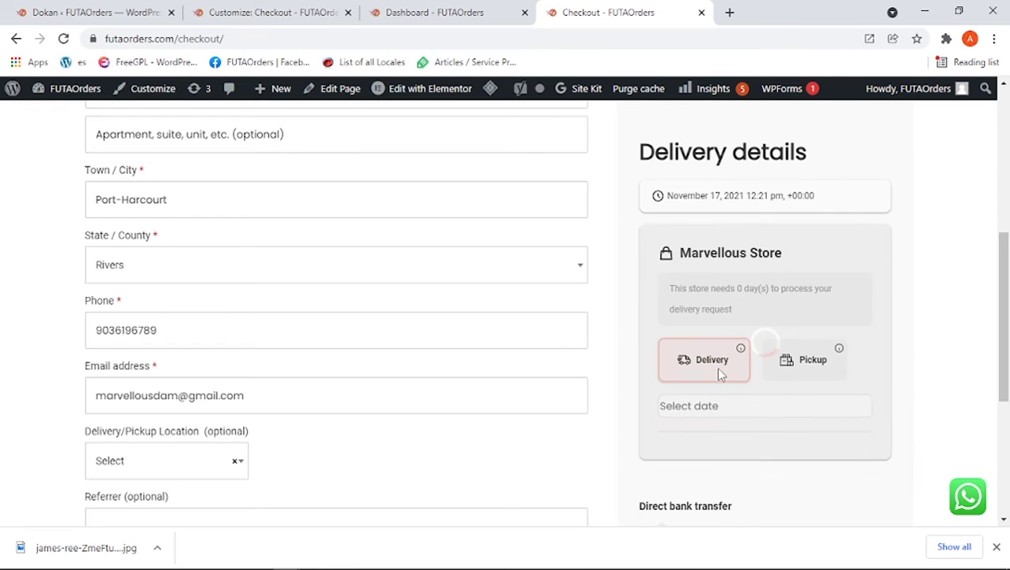
- Choose November 18, 2021 as the delivery date in the checkout's delivery details
click(747, 403)
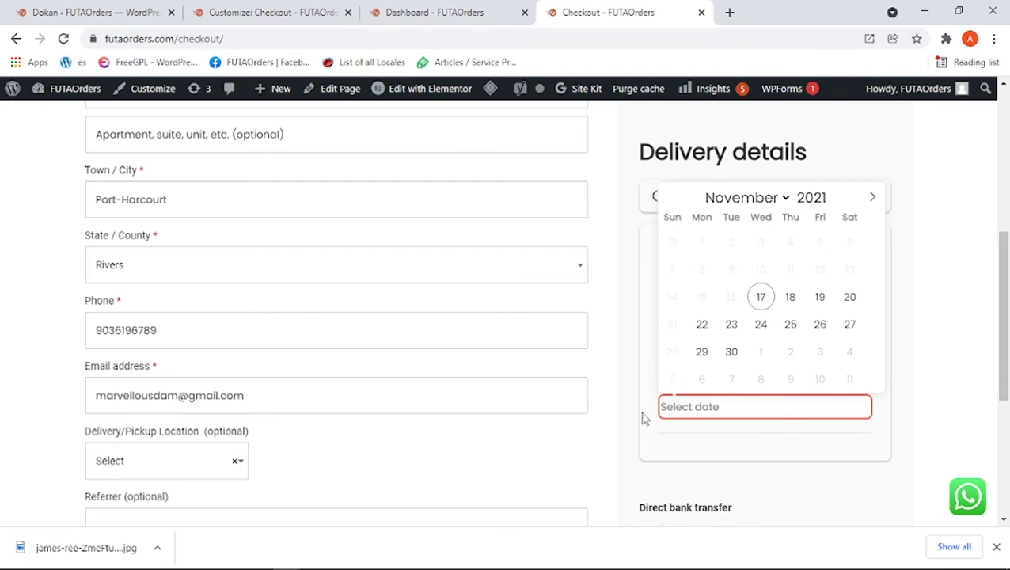
scroll(660, 295, down, 1)
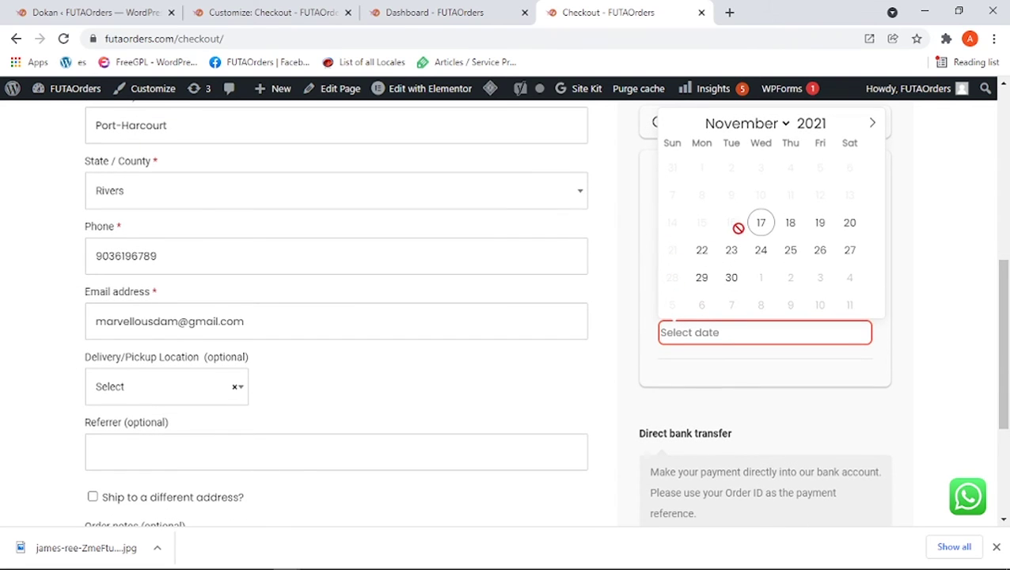
click(792, 224)
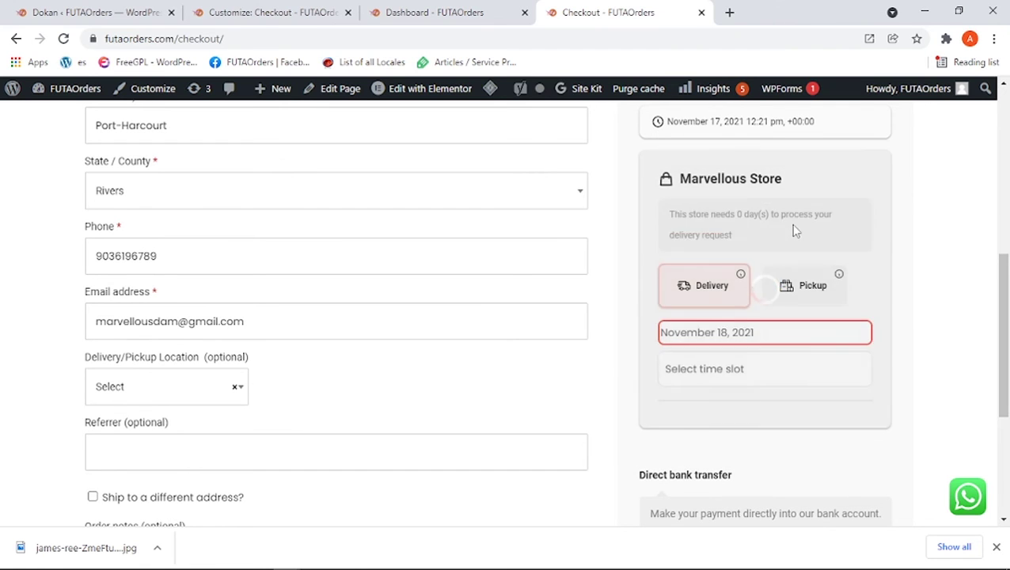
- Examine the time slots offered for the chosen delivery date without picking one
click(732, 379)
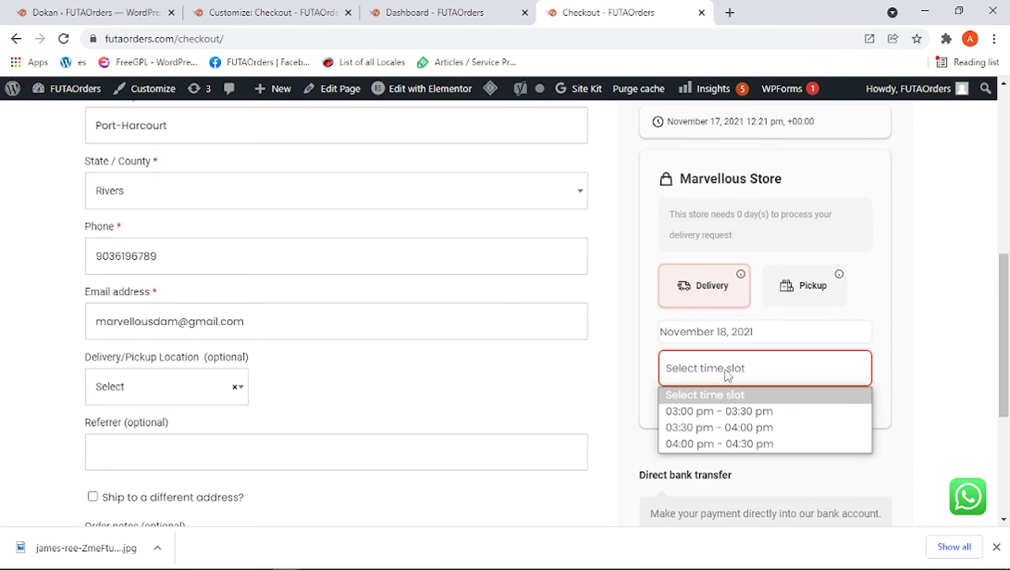
scroll(744, 391, up, 1)
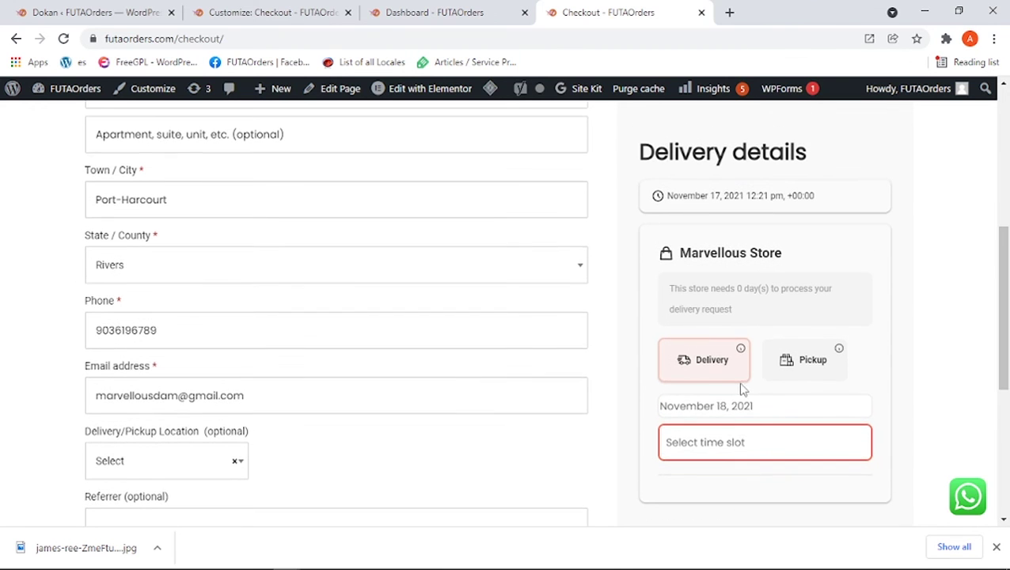
scroll(742, 431, down, 2)
click(663, 294)
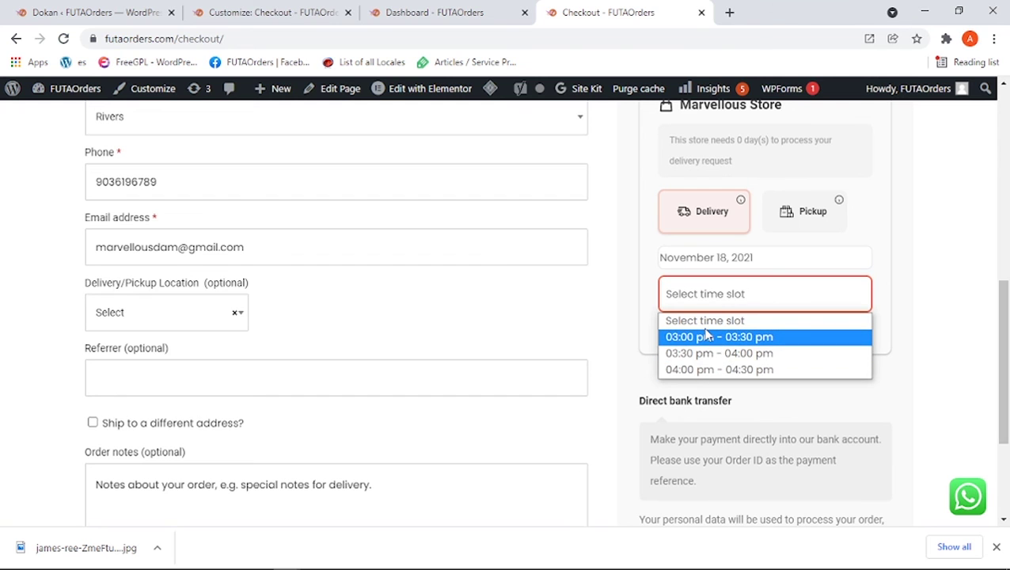
- Review Thursday's opening time, closing time and time slot length in the vendor dashboard's delivery time settings
click(434, 12)
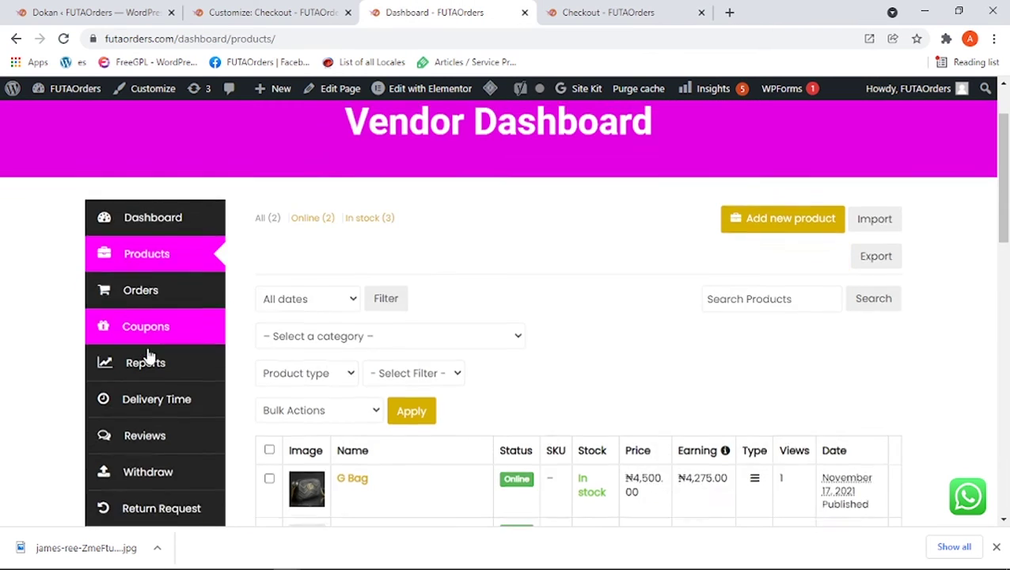
scroll(158, 396, down, 5)
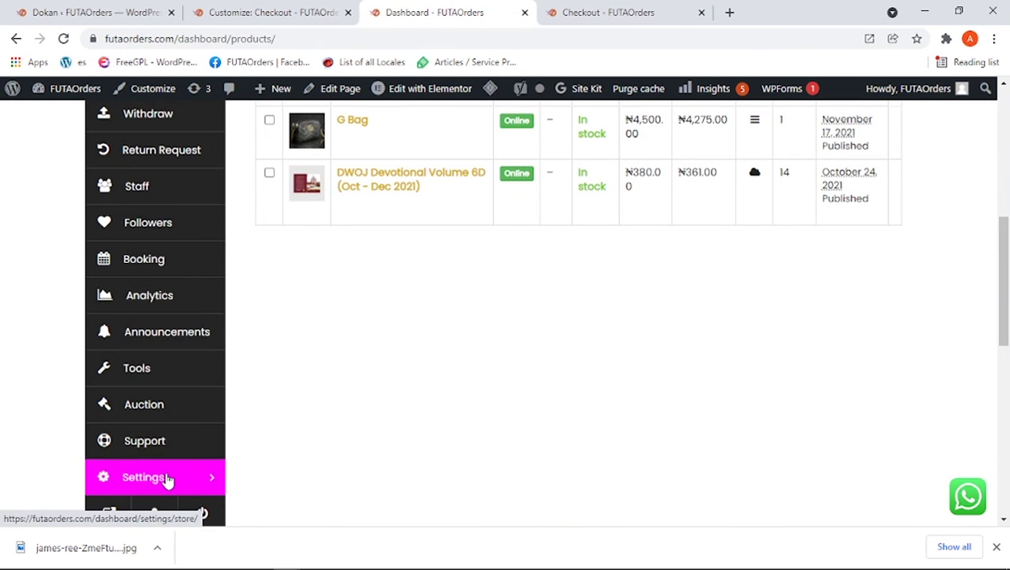
click(168, 477)
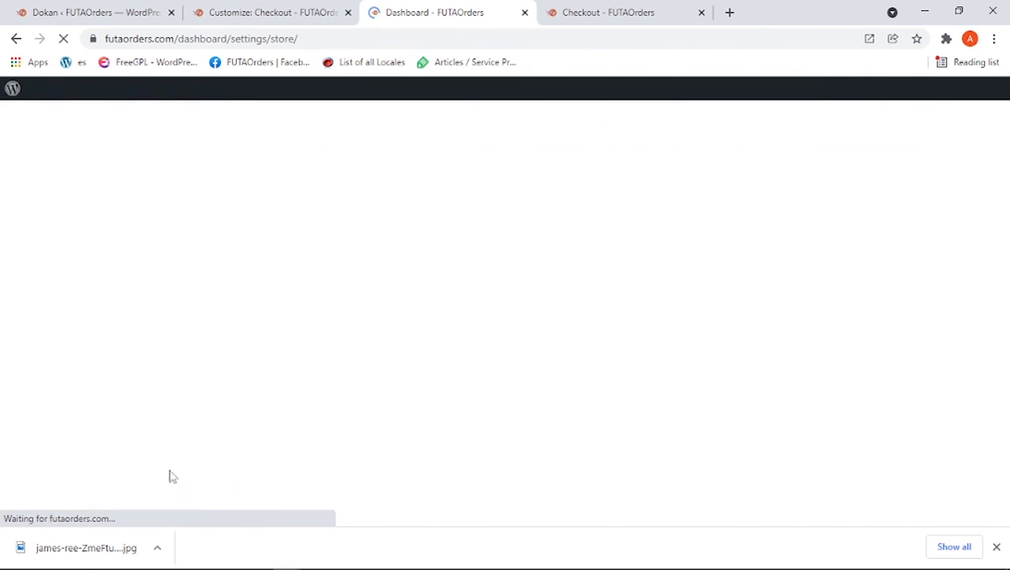
scroll(232, 315, down, 1)
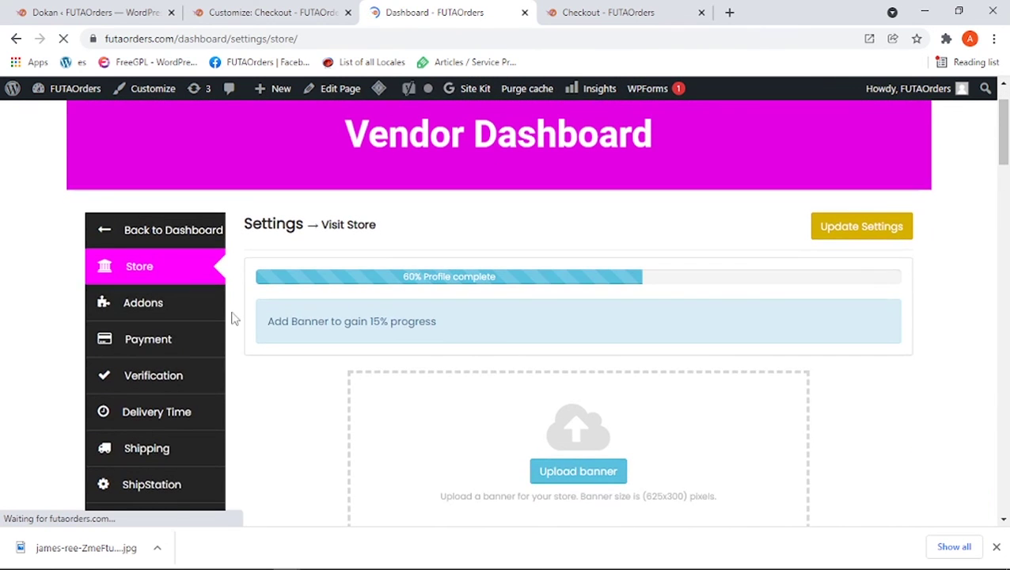
click(180, 411)
scroll(472, 372, down, 1)
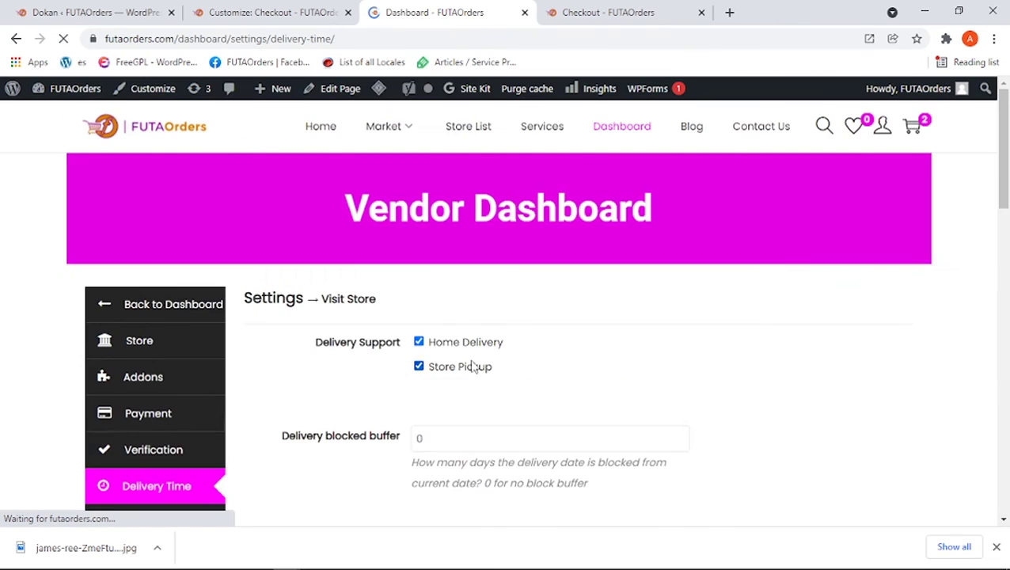
scroll(472, 367, down, 5)
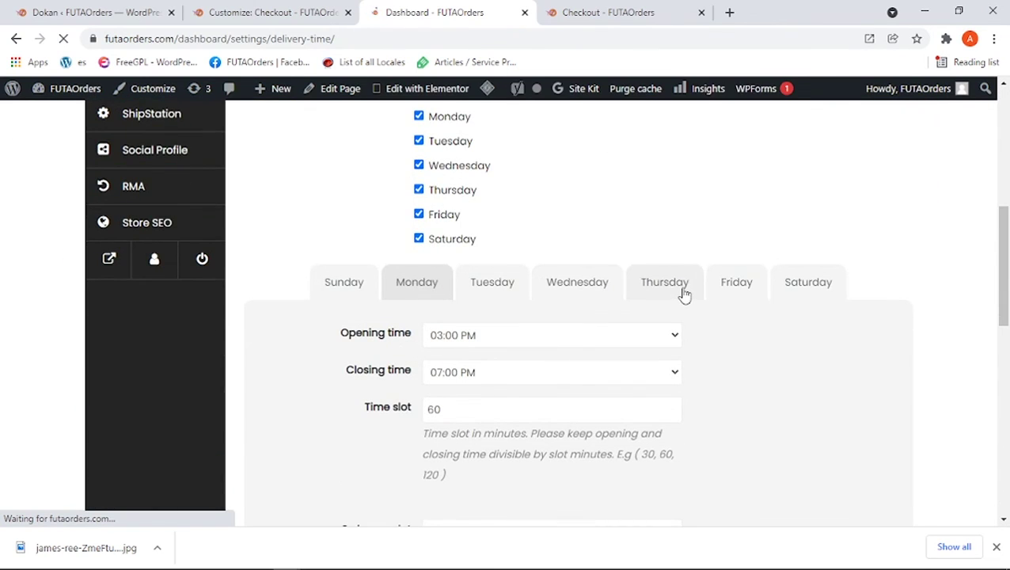
click(671, 295)
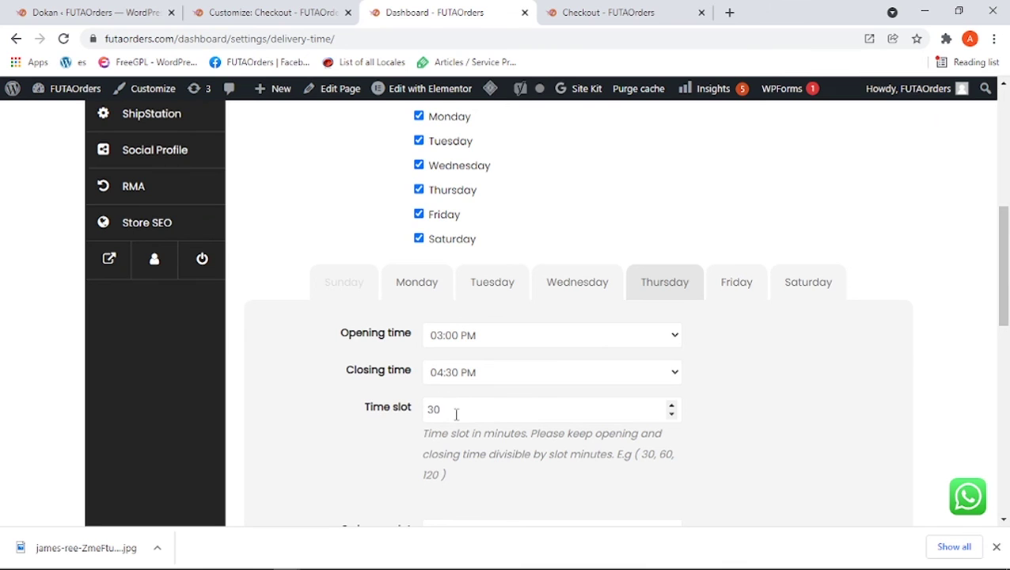
- Return to the checkout page and choose the 03:30 pm - 04:00 pm delivery time slot
click(603, 12)
click(697, 300)
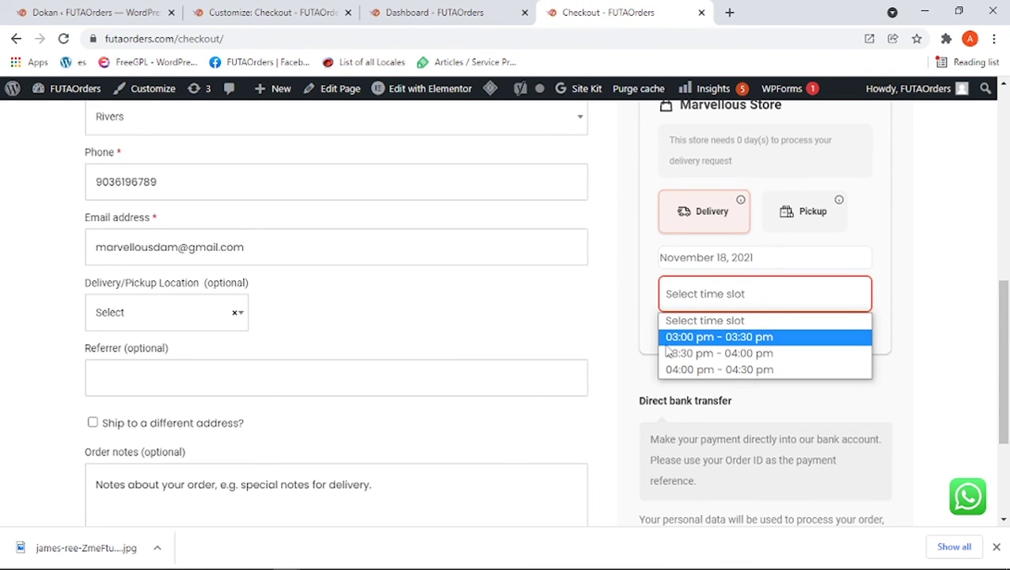
click(768, 357)
- Agree to the website terms and conditions and place the order
scroll(751, 349, down, 3)
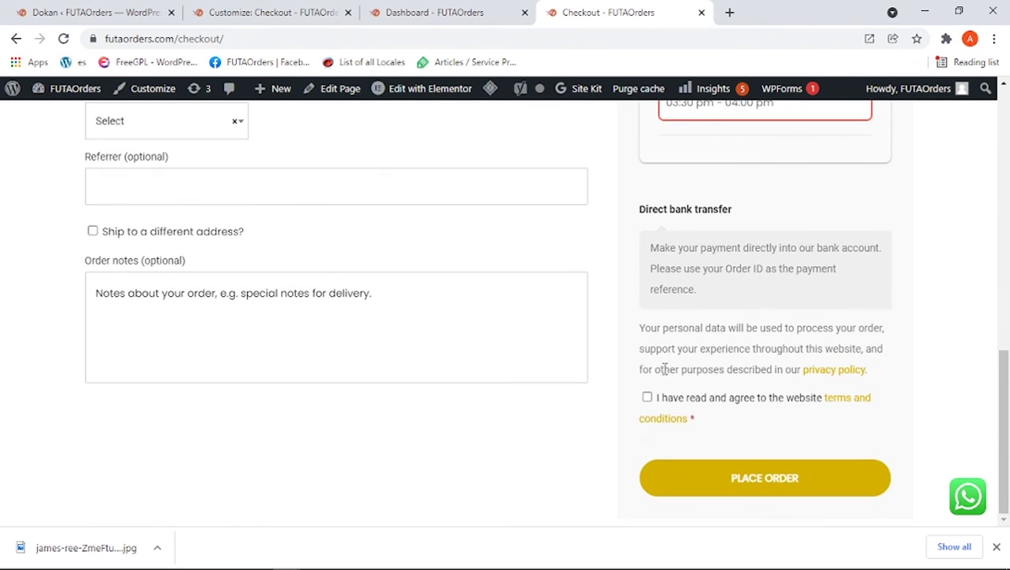
click(647, 397)
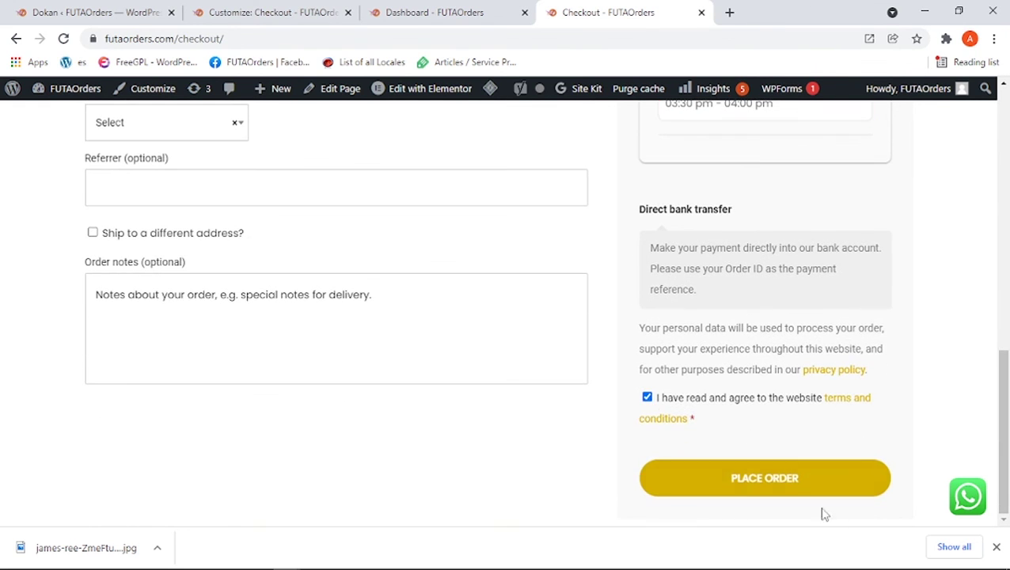
click(793, 478)
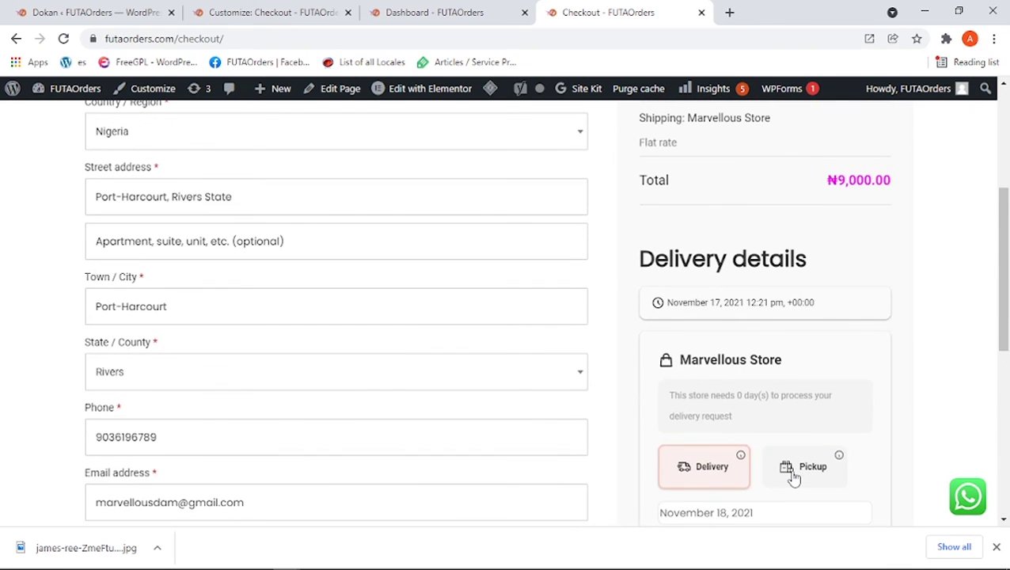